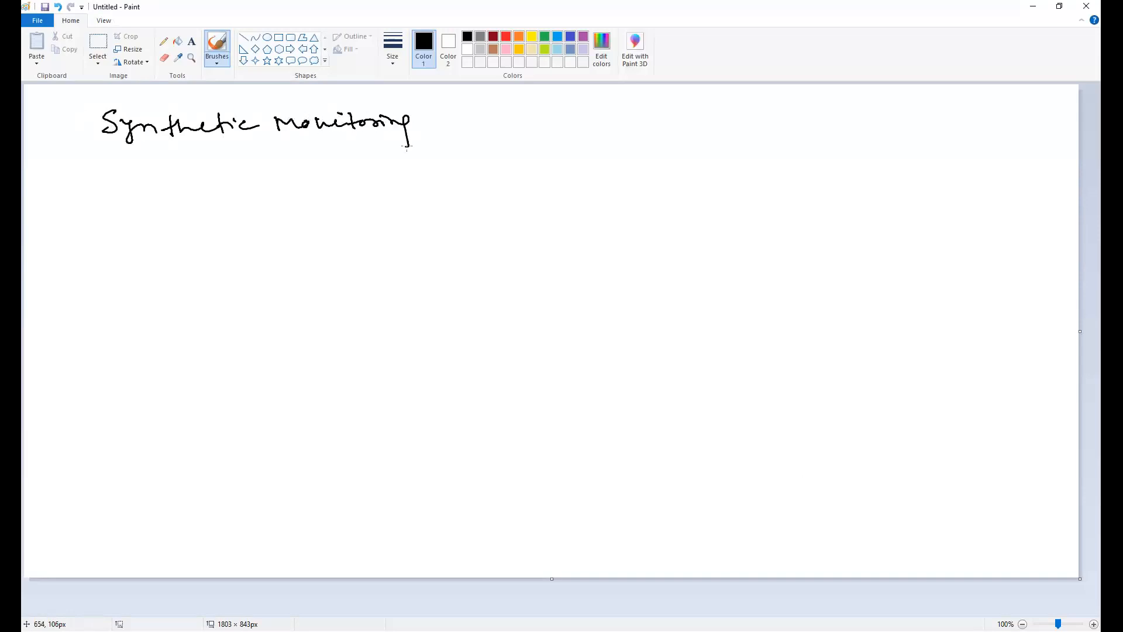
Begin extending the handwritten title with a dash before 'DataDog'.
mouse_move(483, 115)
left_mouse_down()
mouse_move(503, 123)
mouse_move(487, 133)
left_mouse_up()
Add '- DataDog' to the title and underline each of its three words.
mouse_move(510, 121)
left_mouse_down()
mouse_move(610, 128)
mouse_move(625, 153)
mouse_move(639, 135)
left_mouse_up()
left_click_drag(113, 155, 197, 144)
left_click_drag(312, 144, 384, 145)
left_click_drag(516, 153, 645, 153)
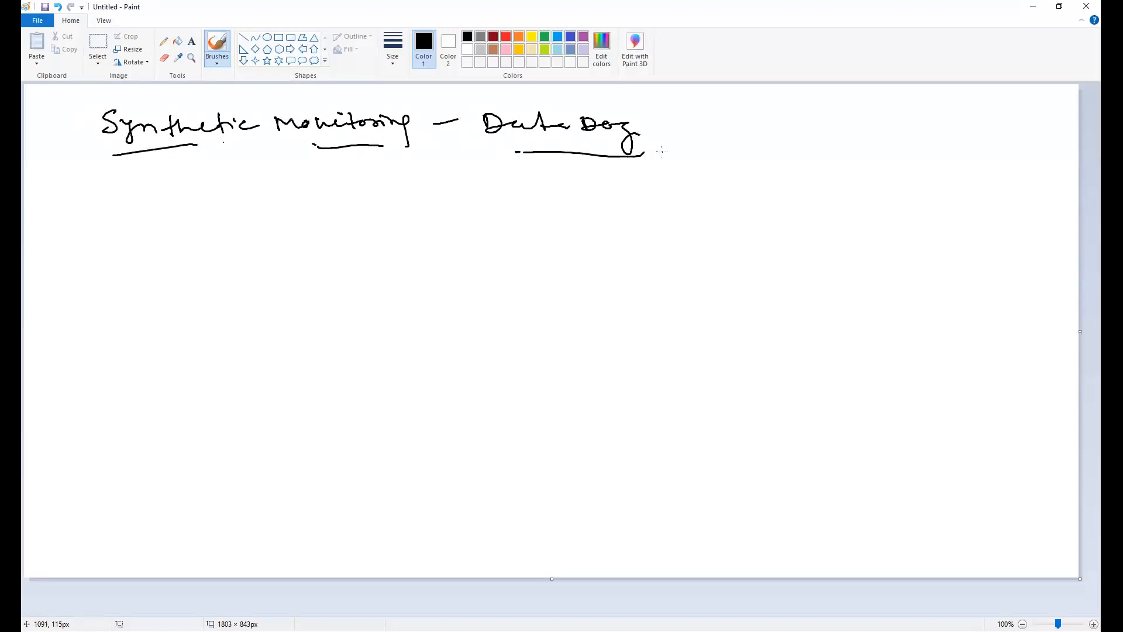
Draw a branch line down-left from the title and write 'API Test' beneath it.
left_click_drag(258, 171, 217, 256)
mouse_move(174, 320)
left_mouse_down()
mouse_move(195, 319)
mouse_move(202, 305)
left_mouse_up()
mouse_move(206, 301)
left_mouse_down()
mouse_move(216, 321)
mouse_move(212, 310)
left_mouse_up()
mouse_move(231, 292)
left_mouse_down()
mouse_move(233, 312)
mouse_move(232, 289)
left_mouse_up()
left_click_drag(232, 313, 246, 303)
mouse_move(202, 348)
left_mouse_down()
mouse_move(208, 370)
mouse_move(210, 340)
left_mouse_up()
left_click_drag(214, 353, 232, 353)
mouse_move(245, 331)
left_mouse_down()
mouse_move(252, 349)
mouse_move(258, 340)
left_mouse_up()
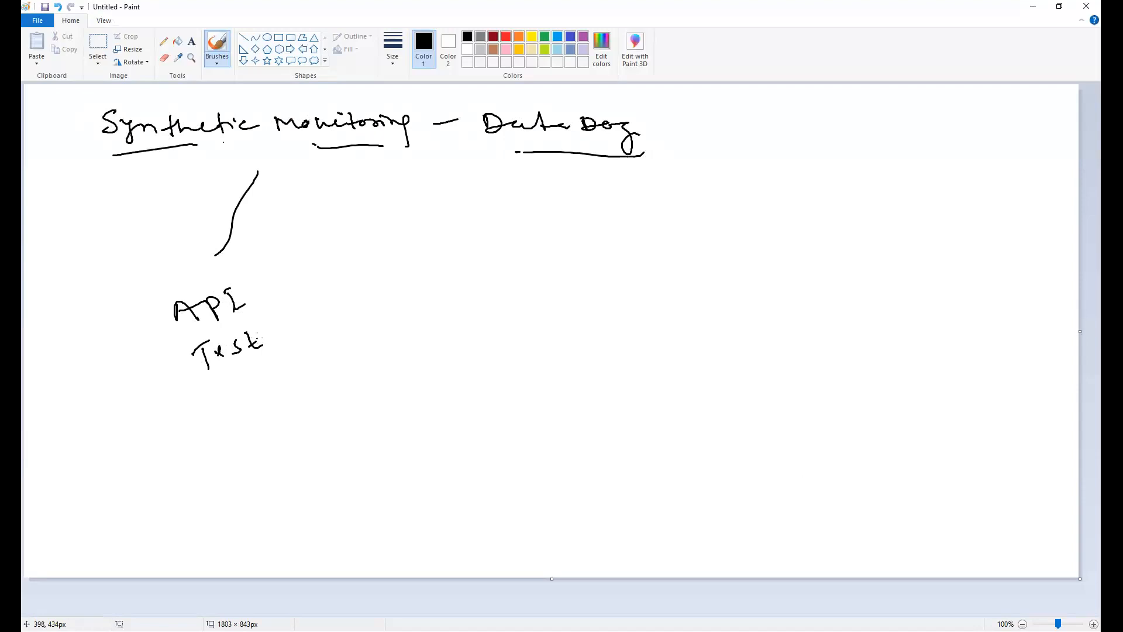
Write the notes 'HTTP monitoring' and 'URL availability of the application' below.
mouse_move(195, 417)
left_mouse_down()
mouse_move(190, 437)
mouse_move(228, 430)
mouse_move(251, 403)
left_mouse_up()
left_click_drag(263, 400, 389, 333)
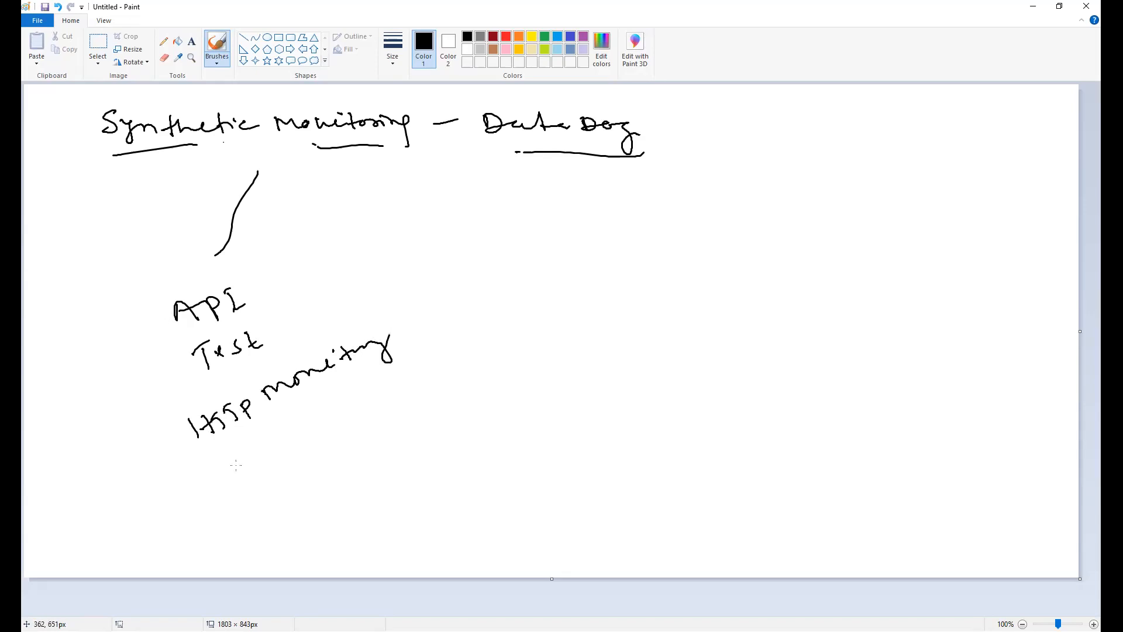
mouse_move(213, 462)
left_mouse_down()
mouse_move(257, 453)
mouse_move(345, 398)
mouse_move(441, 396)
mouse_move(450, 363)
left_mouse_up()
mouse_move(276, 495)
left_mouse_down()
mouse_move(291, 468)
mouse_move(310, 500)
left_mouse_up()
mouse_move(295, 494)
left_mouse_down()
mouse_move(341, 451)
mouse_move(420, 423)
mouse_move(433, 403)
mouse_move(456, 406)
left_mouse_up()
mouse_move(329, 497)
left_mouse_down()
mouse_move(346, 509)
mouse_move(391, 491)
left_mouse_up()
mouse_move(401, 458)
left_mouse_down()
mouse_move(409, 468)
mouse_move(466, 449)
left_mouse_up()
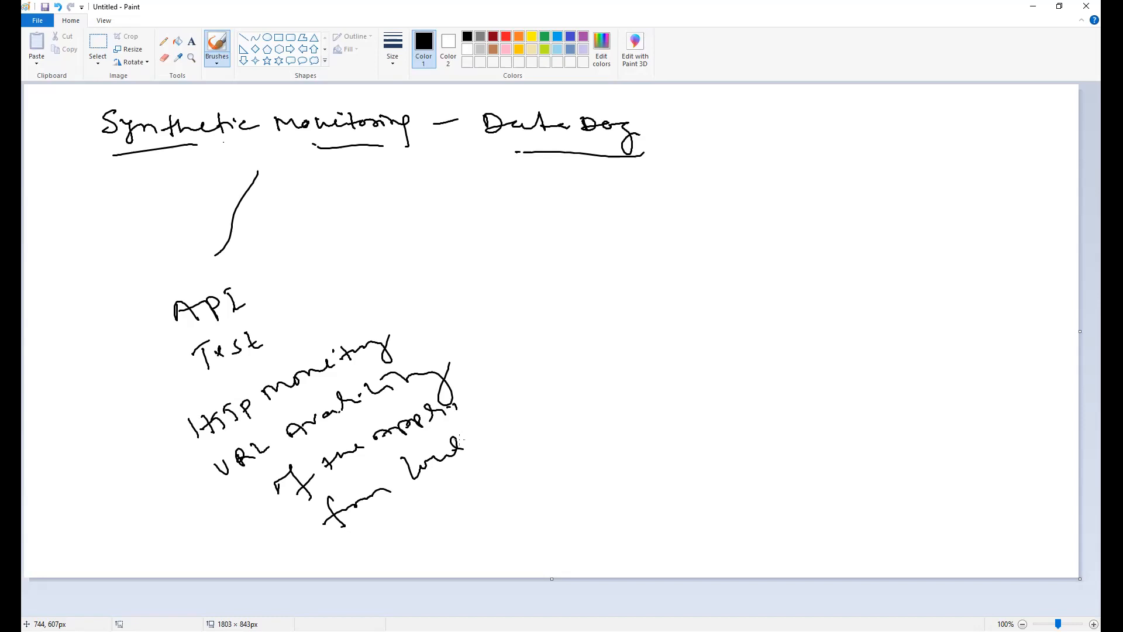
Draw a second branch line slanting down-right from the title and close the Control Panel window.
left_click_drag(323, 165, 455, 226)
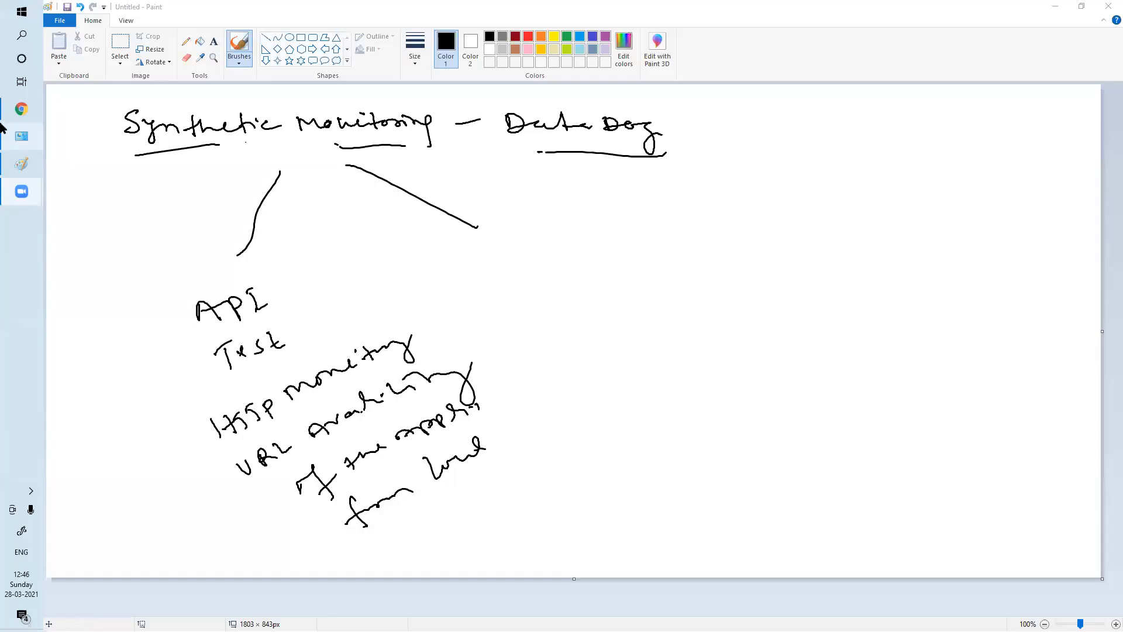
right_click(22, 137)
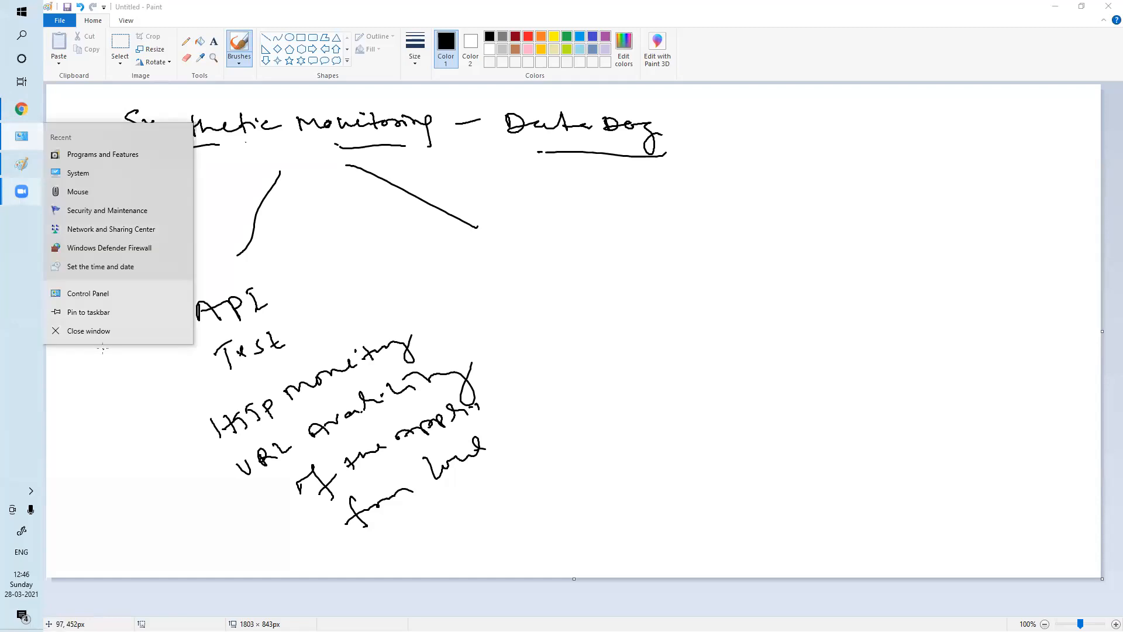
left_click(105, 332)
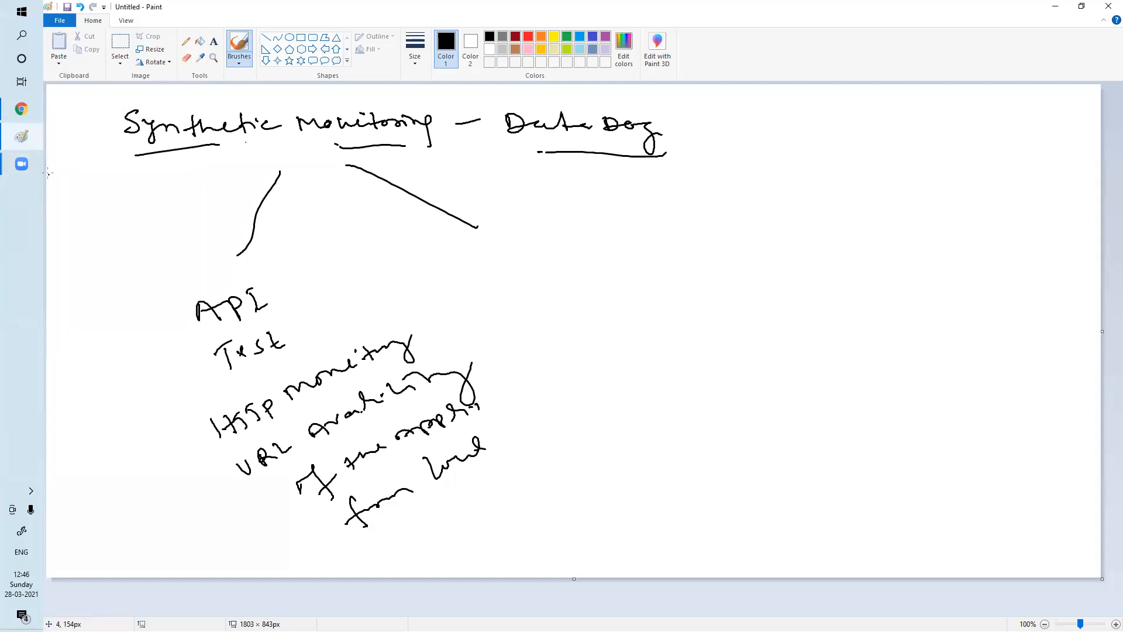
left_click(21, 109)
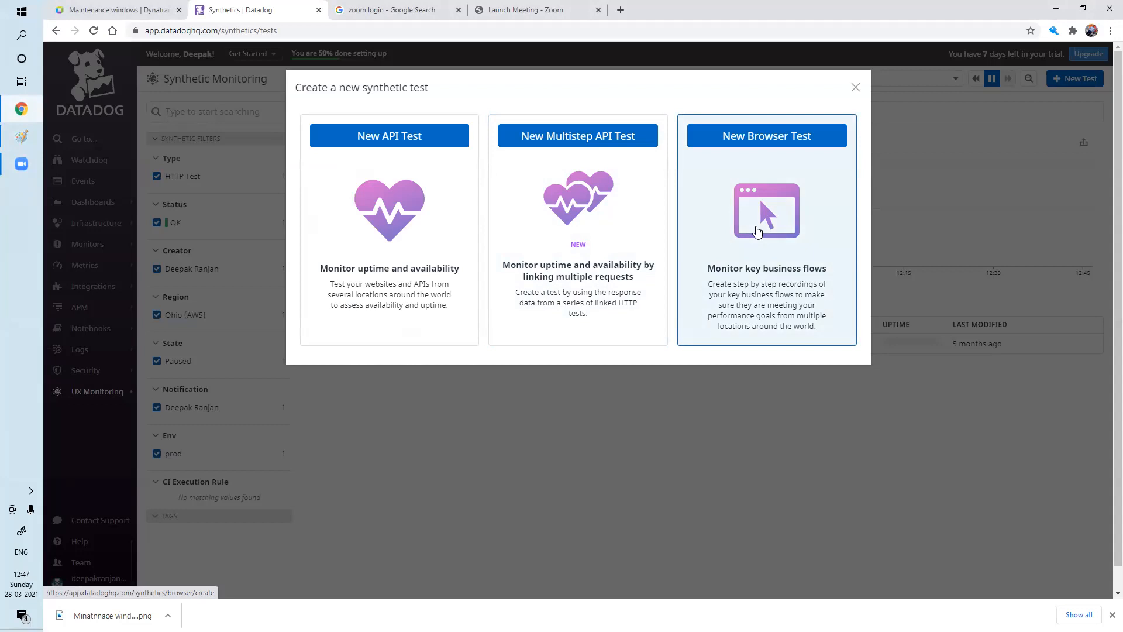
left_click(20, 142)
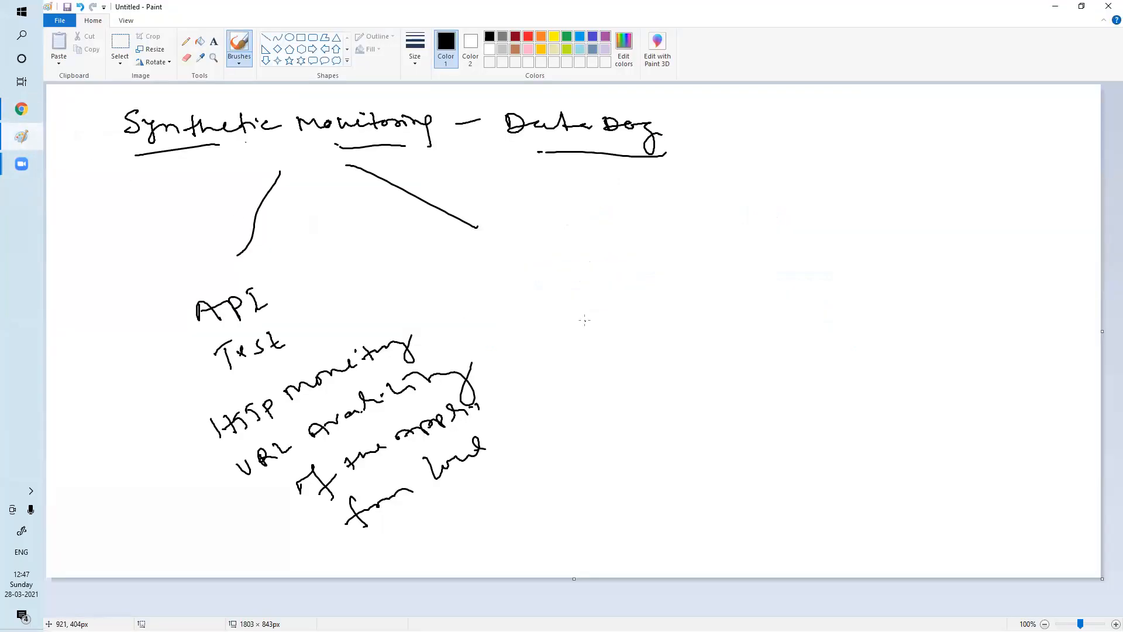
Draw a third branch, write 'Multistep API Test' under the middle branch and underlined 'Browser Test'.
left_click_drag(525, 191, 578, 235)
mouse_move(616, 270)
left_mouse_down()
mouse_move(605, 246)
mouse_move(621, 267)
left_mouse_up()
mouse_move(432, 293)
left_mouse_down()
mouse_move(494, 257)
mouse_move(504, 266)
mouse_move(520, 245)
mouse_move(534, 249)
left_mouse_up()
left_click_drag(483, 316, 543, 282)
left_click_drag(504, 339, 518, 325)
mouse_move(515, 331)
left_mouse_down()
mouse_move(525, 353)
mouse_move(557, 316)
left_mouse_up()
left_click_drag(555, 319, 578, 293)
left_click_drag(633, 248, 833, 142)
left_click_drag(622, 290, 859, 145)
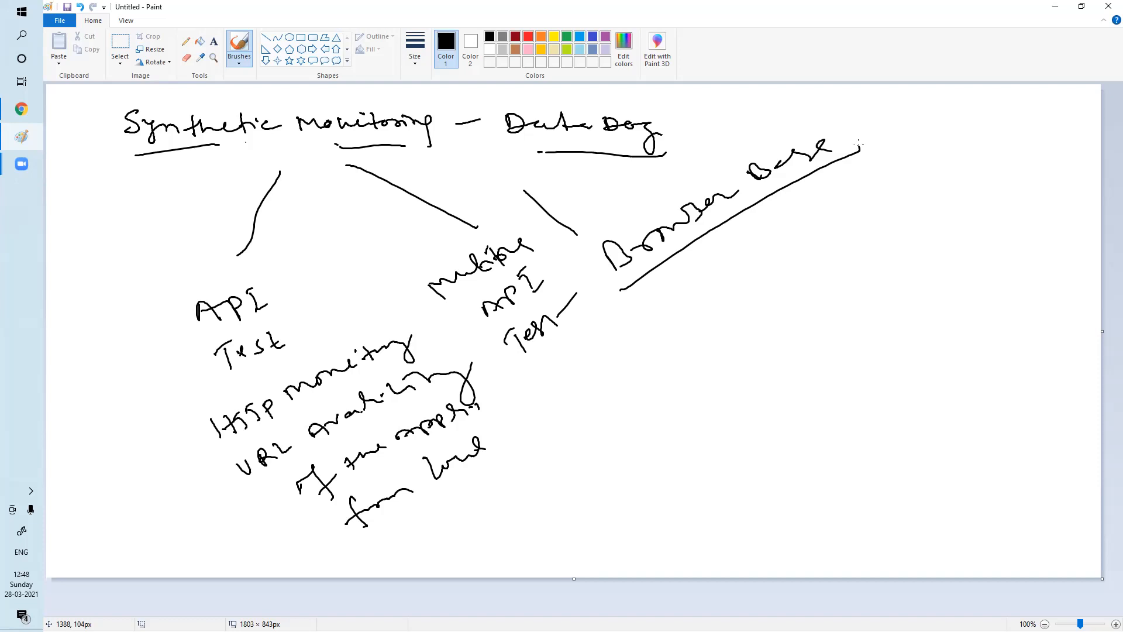
Sketch a step-like diagram of dashed diagonal strokes, rungs and a curved bracket under 'Browser Test'.
left_click_drag(709, 253, 731, 291)
left_click_drag(748, 308, 768, 340)
left_click_drag(780, 356, 794, 384)
left_click_drag(798, 393, 813, 419)
left_click_drag(753, 246, 796, 233)
left_click_drag(771, 314, 821, 292)
left_click_drag(811, 368, 840, 349)
left_click_drag(832, 405, 870, 367)
left_click_drag(868, 287, 895, 376)
left_click_drag(806, 223, 842, 289)
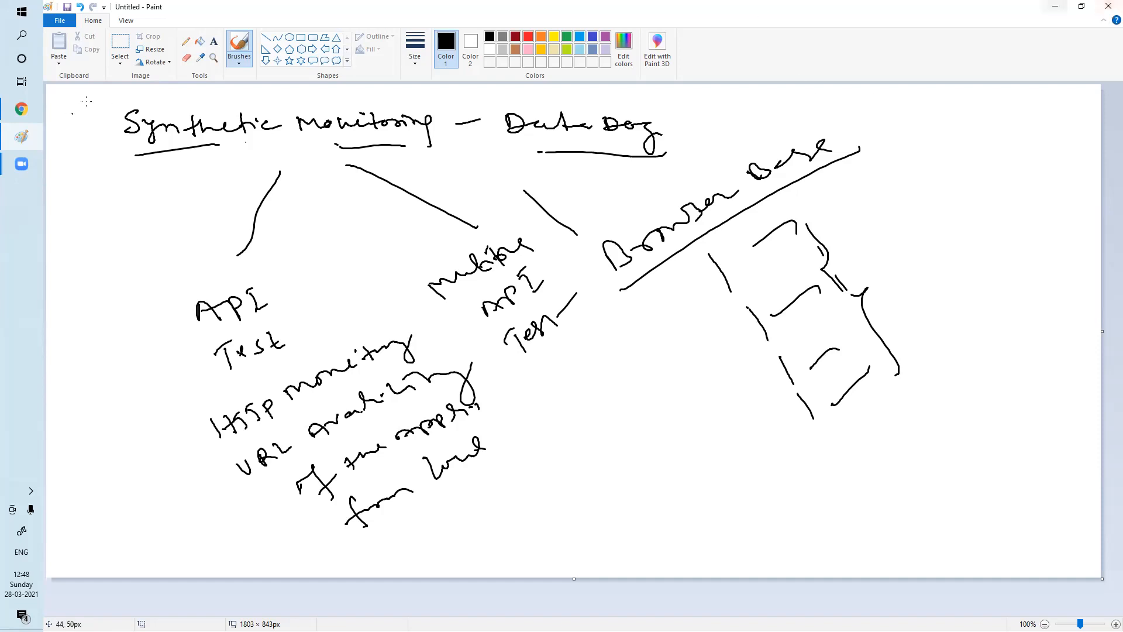
Back in Datadog, dismiss the test chooser and start a New API Test from New Test.
left_click(22, 109)
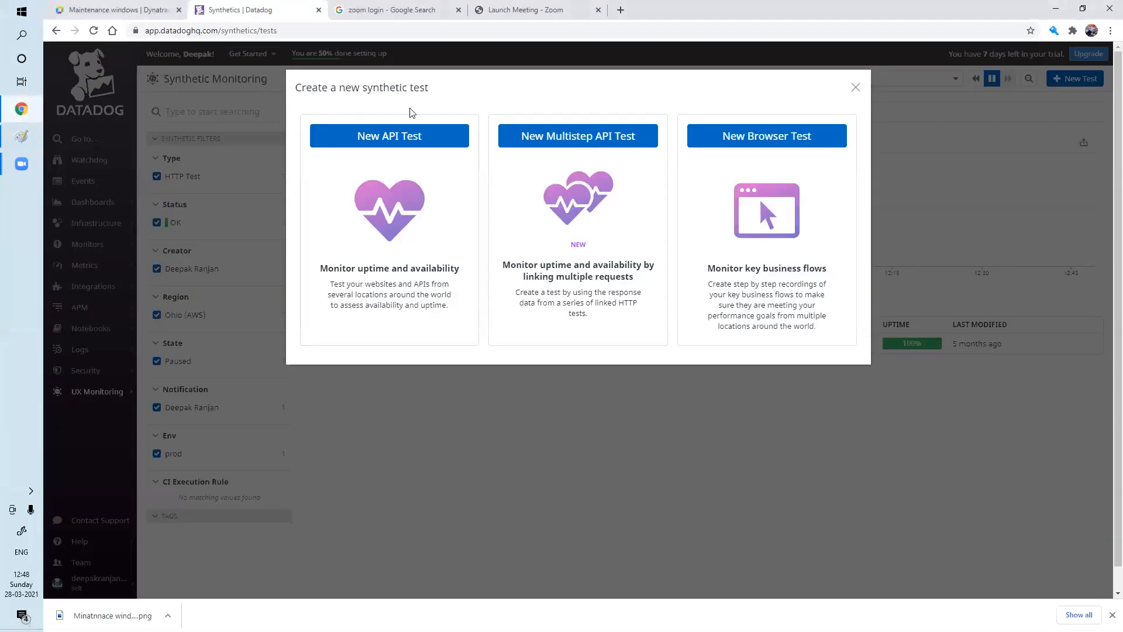
left_click(856, 87)
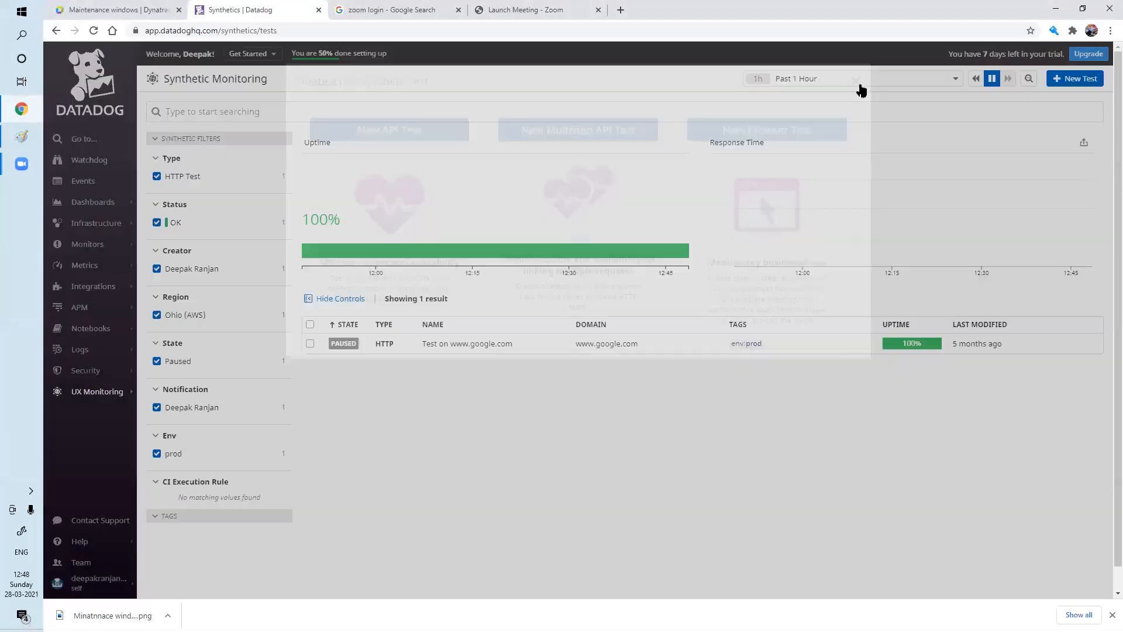
mouse_move(95, 396)
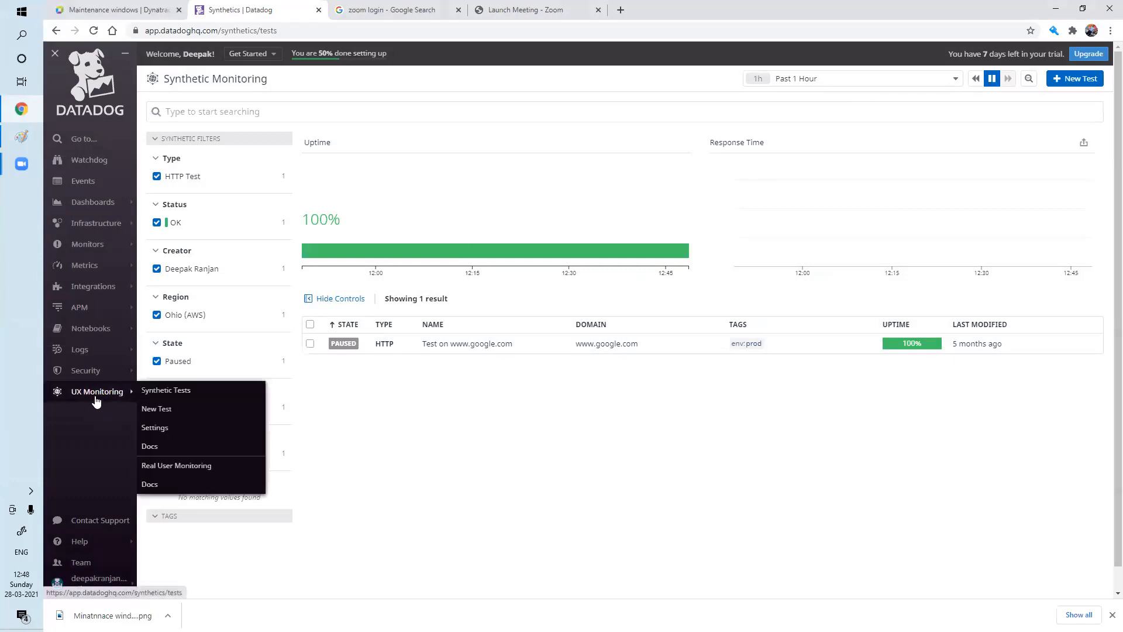
left_click(188, 391)
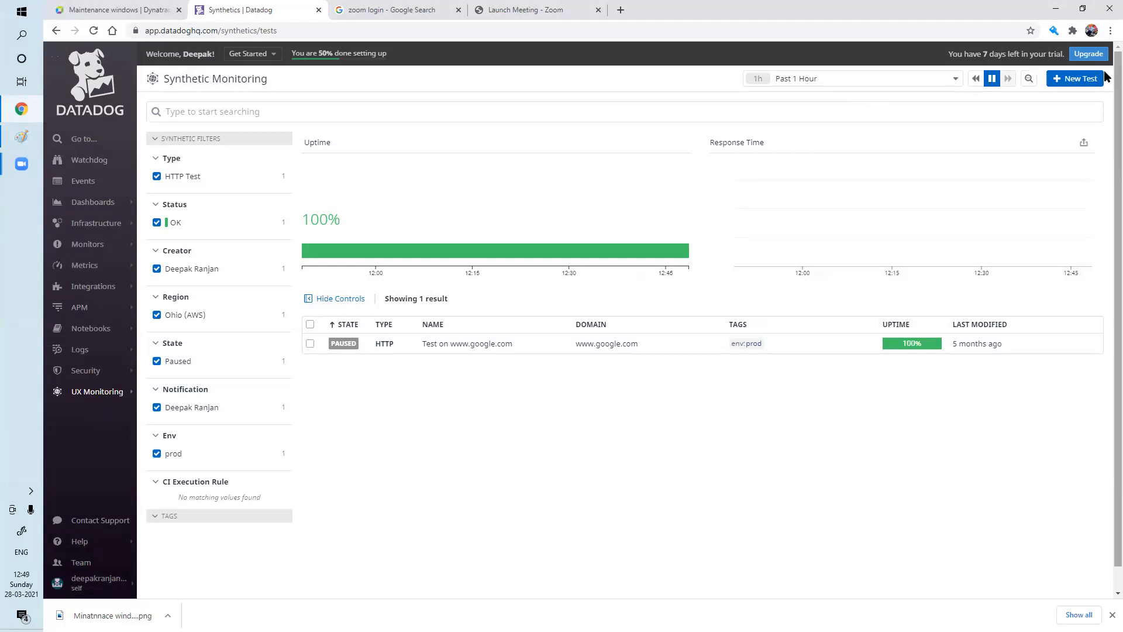
left_click(1085, 80)
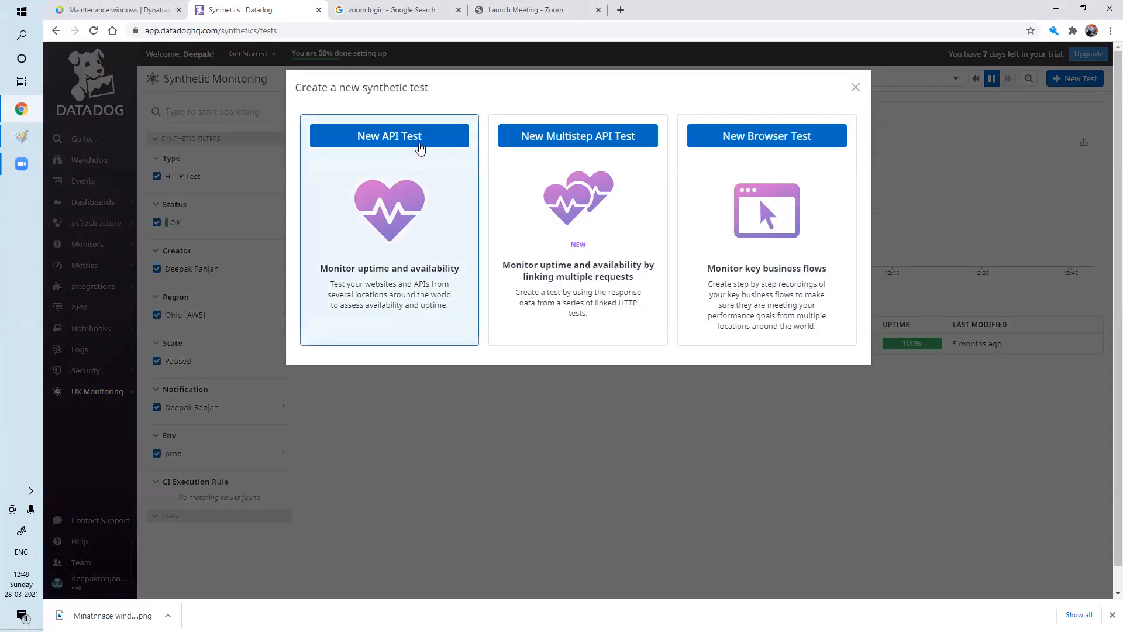
left_click(420, 139)
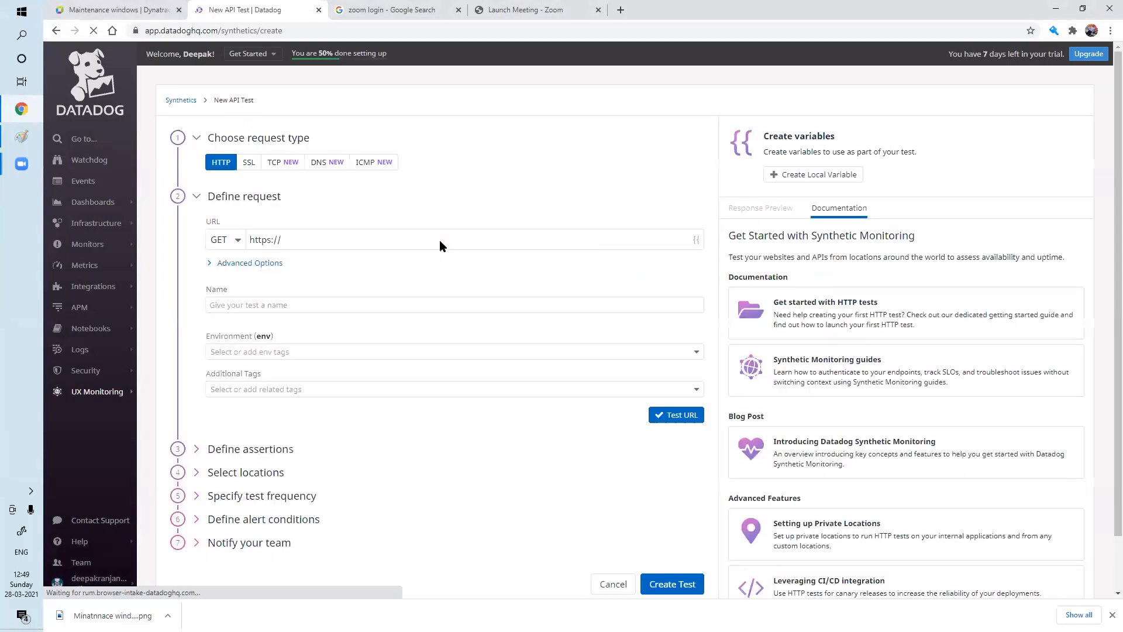
Load joinupwork.com in a new tab, copy its address, and paste it into the test's URL field.
left_click(308, 240)
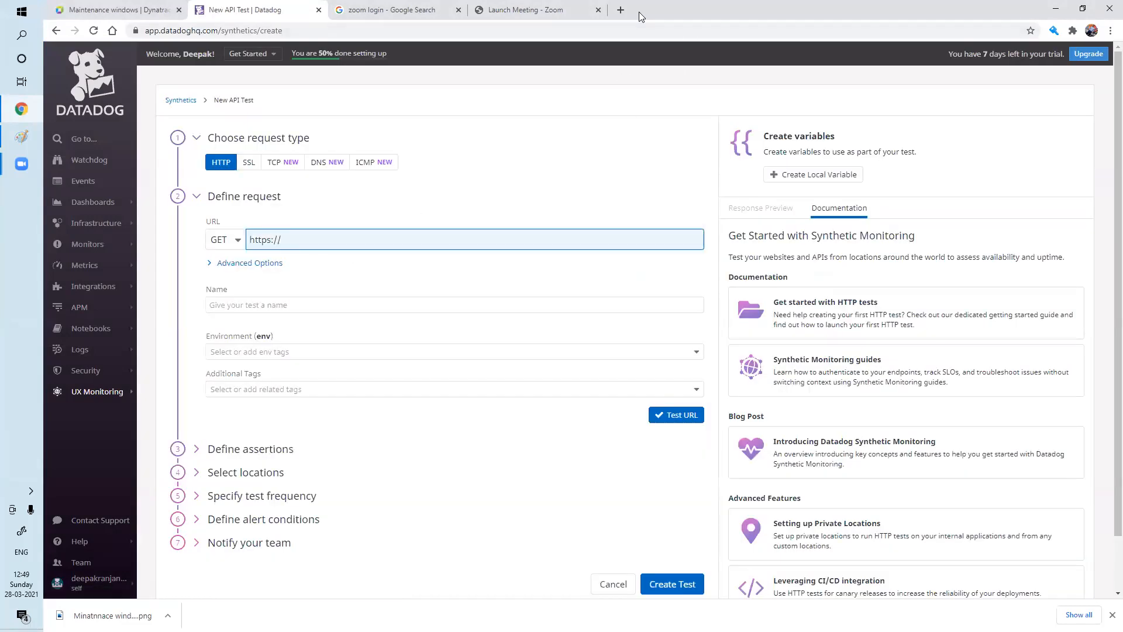
left_click(622, 11)
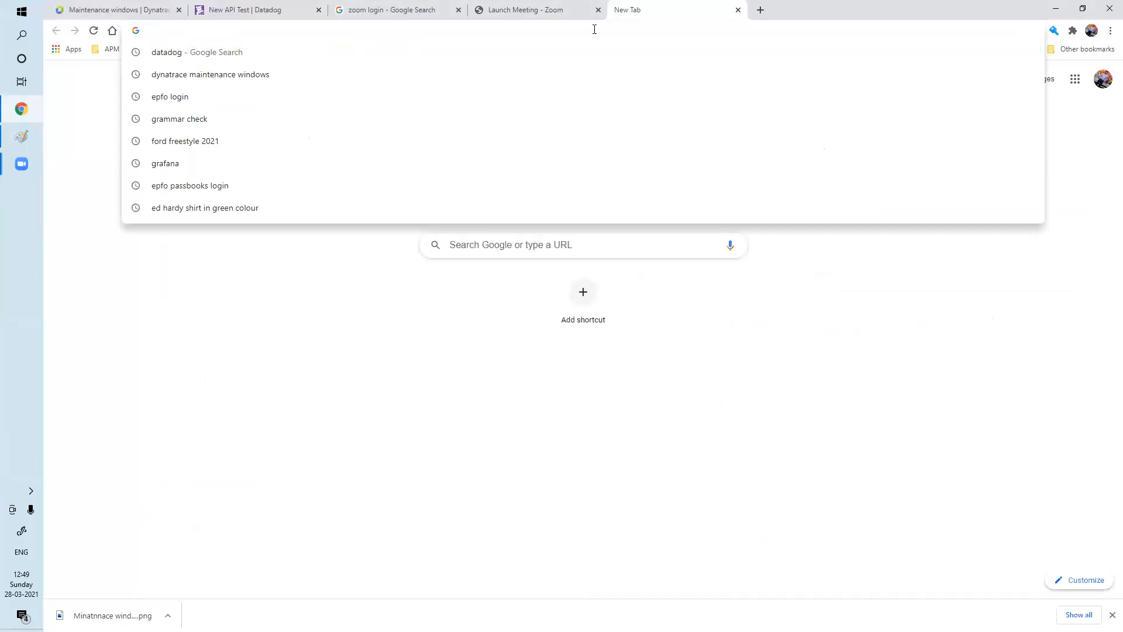
type("joinupwork.com")
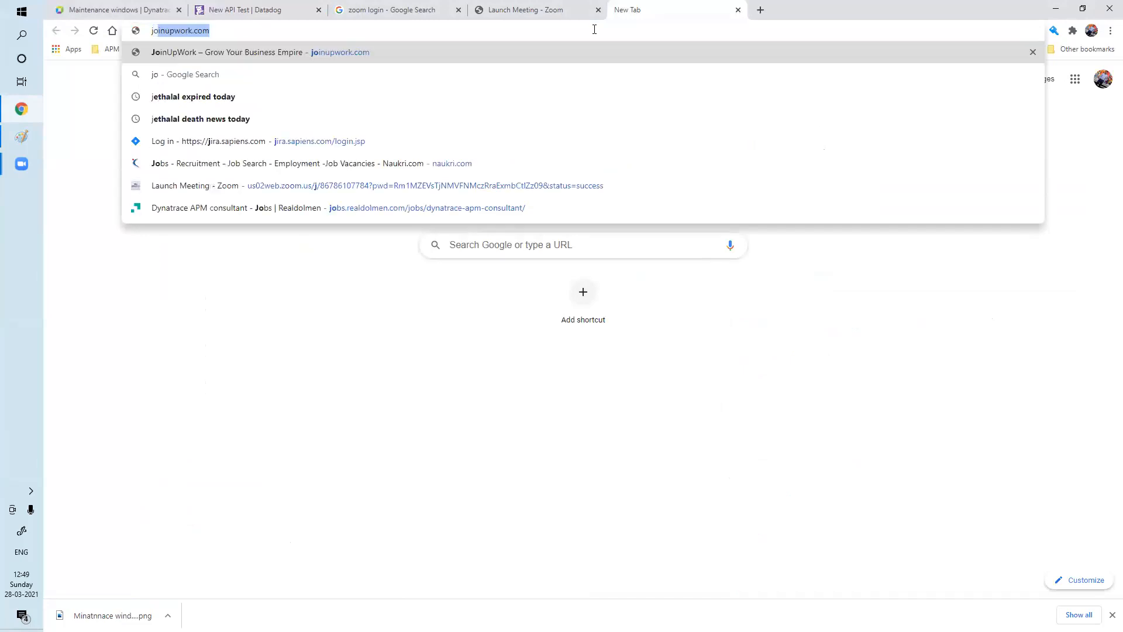
key("Return")
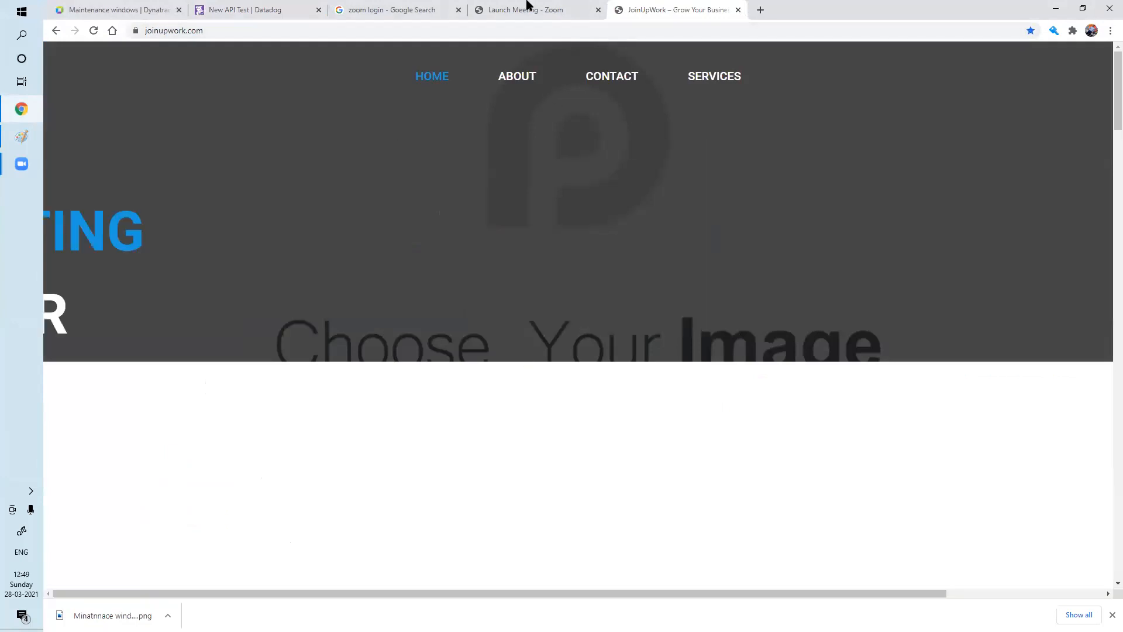
left_click(263, 10)
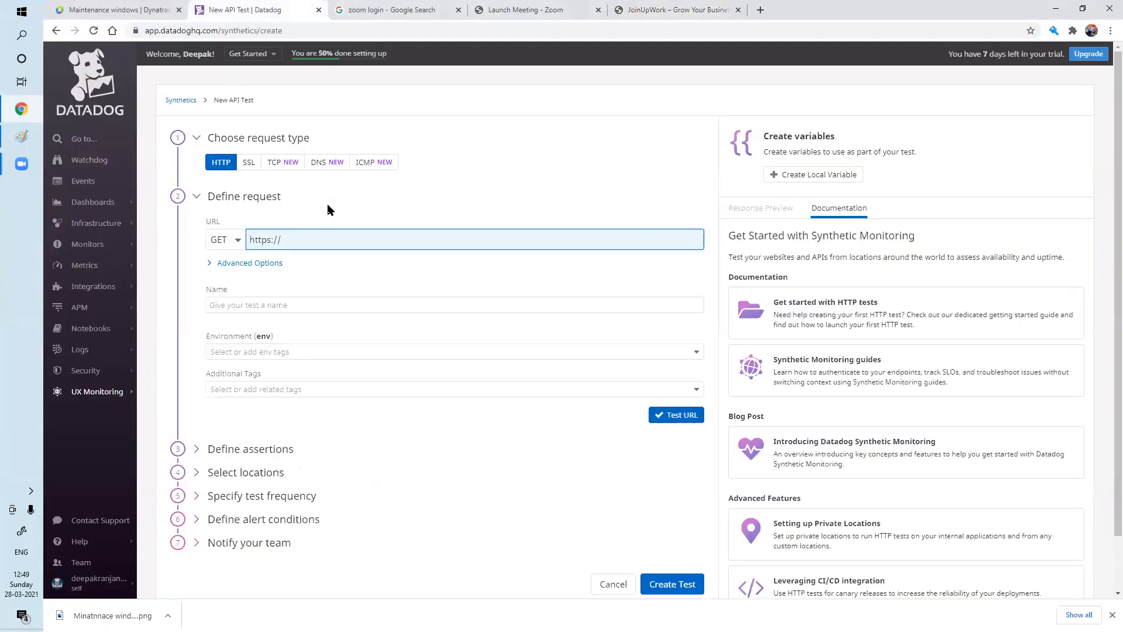
left_click(679, 10)
left_click(255, 29)
key("ctrl+c")
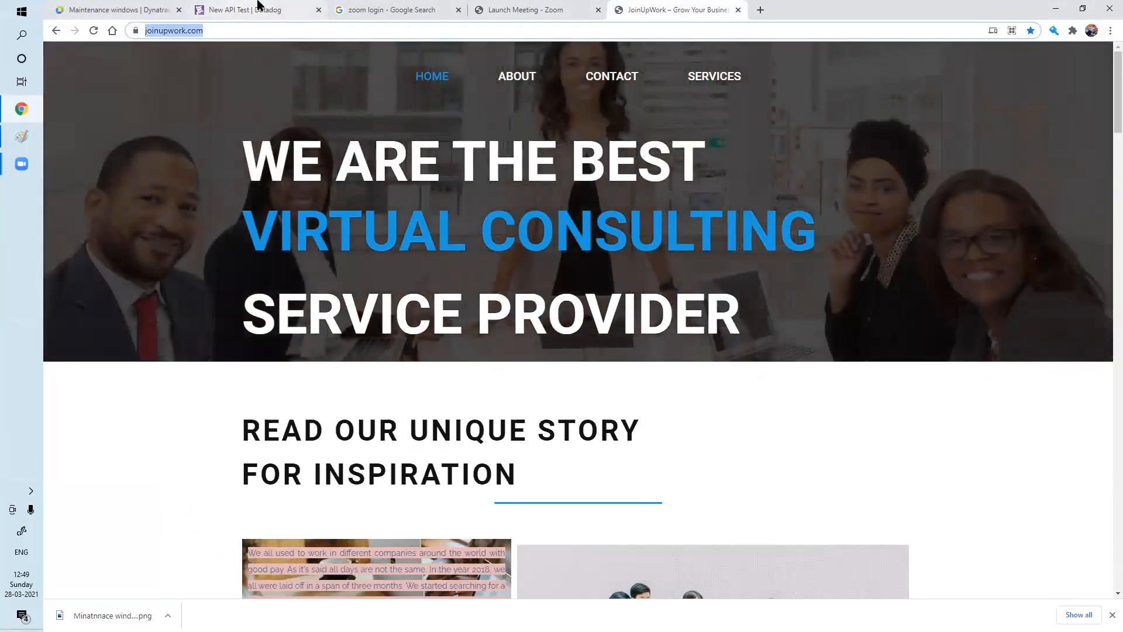
left_click(251, 10)
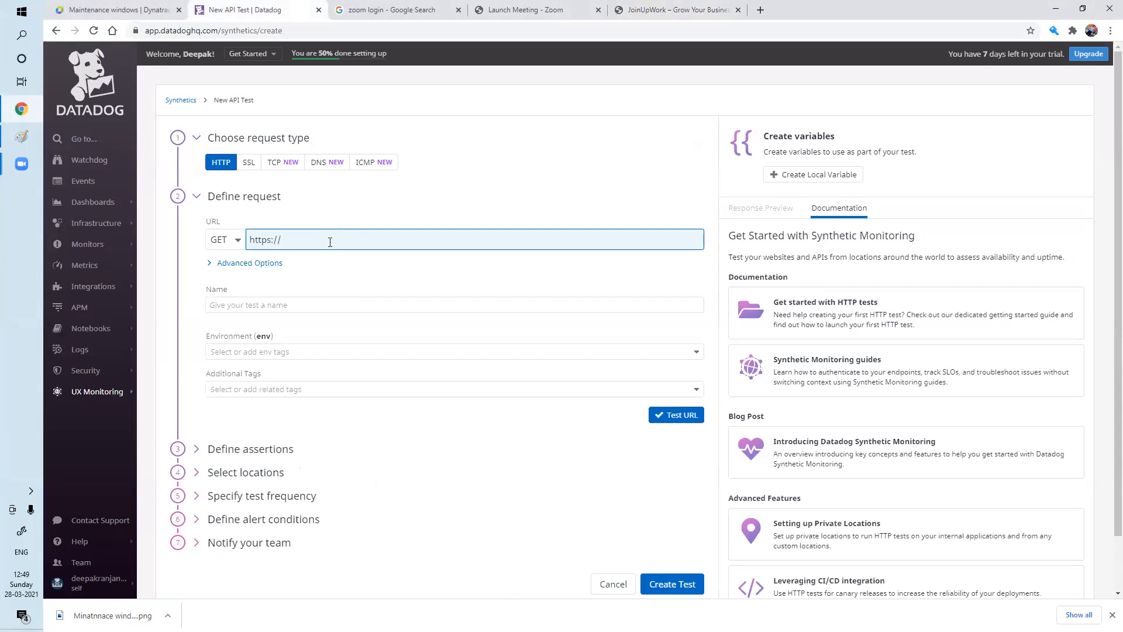
key("ctrl+v")
Rename the test to 'JoinUpwork- Upplication Availlbility'.
left_click(344, 305)
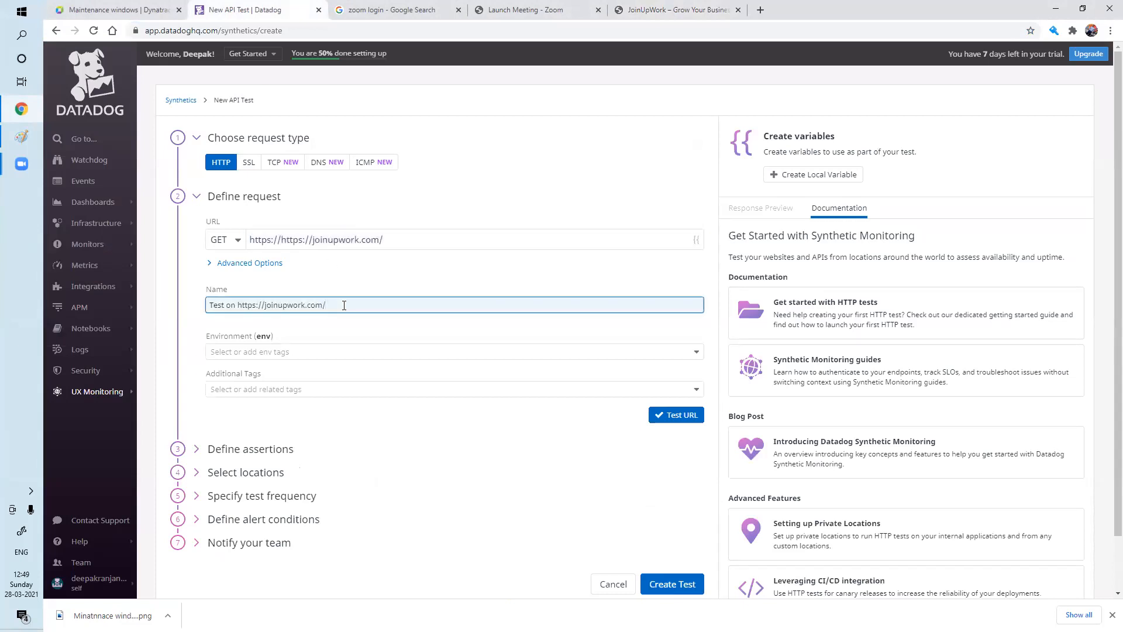
key("BackSpace")
key("BackSpace")
key("BackSpace")
key("BackSpace")
key("BackSpace")
key("BackSpace")
key("BackSpace")
key("BackSpace")
key("BackSpace")
key("BackSpace")
key("BackSpace")
key("BackSpace")
key("BackSpace")
key("BackSpace")
key("BackSpace")
key("BackSpace")
key("BackSpace")
key("BackSpace")
key("BackSpace")
key("BackSpace")
key("BackSpace")
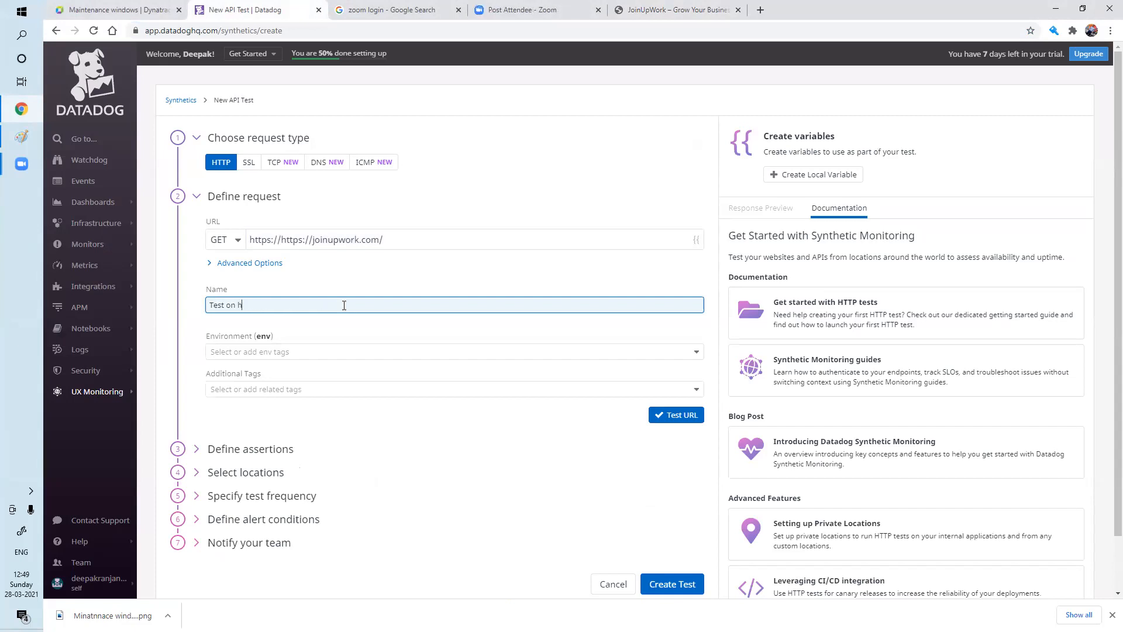
key("BackSpace")
key("BackSpace")
key("BackSpace")
key("BackSpace")
type("Jo")
type("inUpw")
type("ork")
type("- U")
type("pplication")
type("Availlbility")
Tag the test with the prod environment, adding no additional tags.
left_click(319, 351)
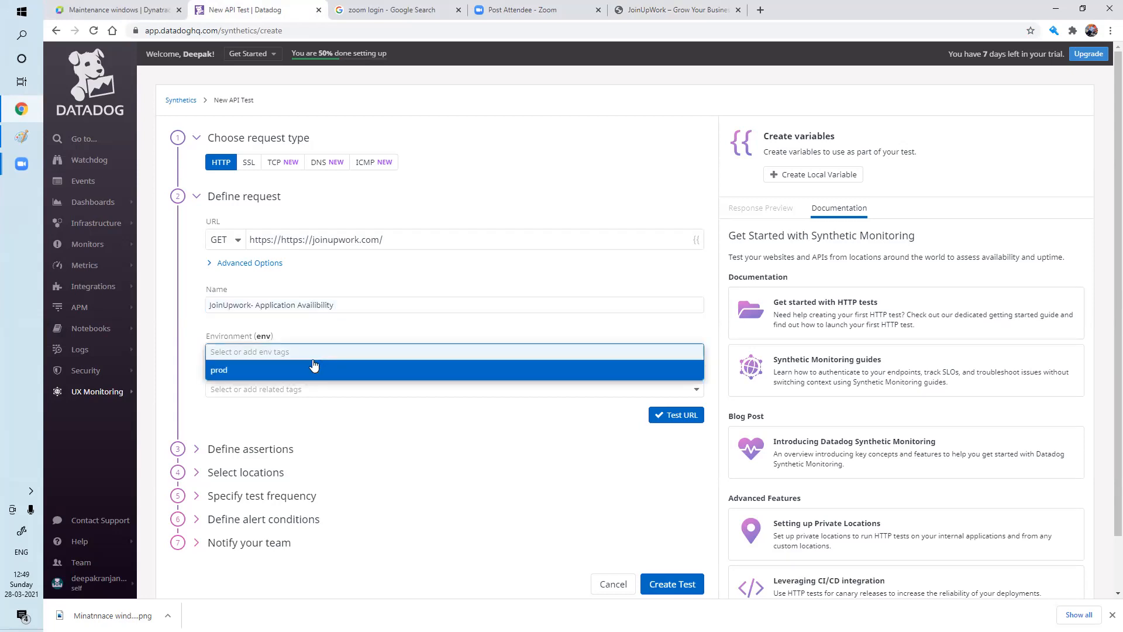
left_click(313, 365)
left_click(310, 390)
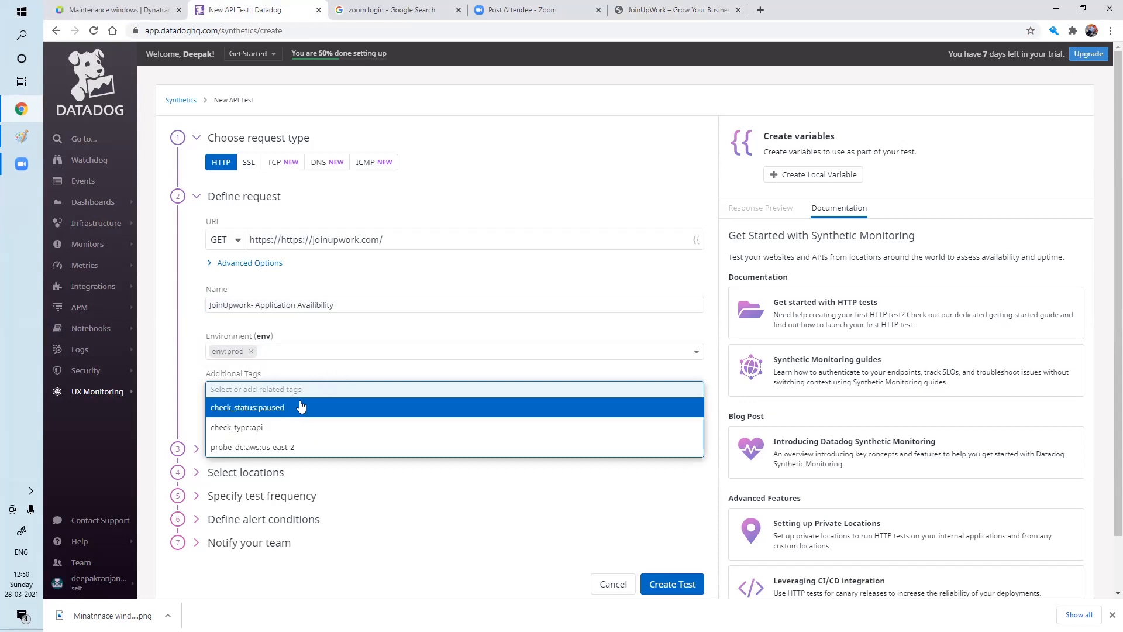
left_click(325, 375)
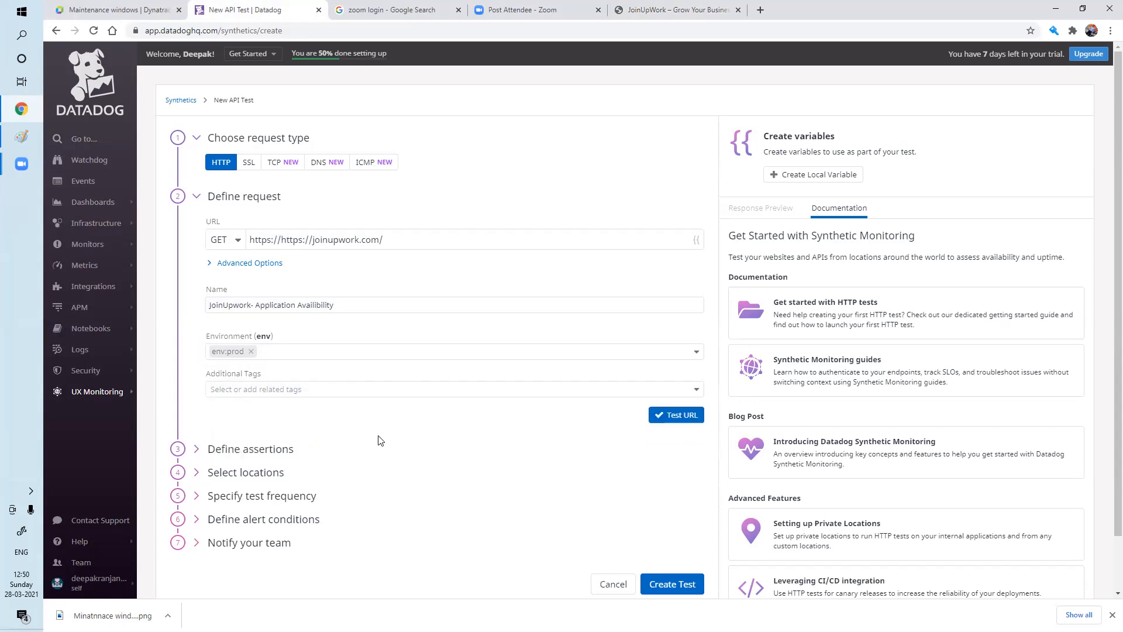
left_click(678, 417)
left_click(425, 235)
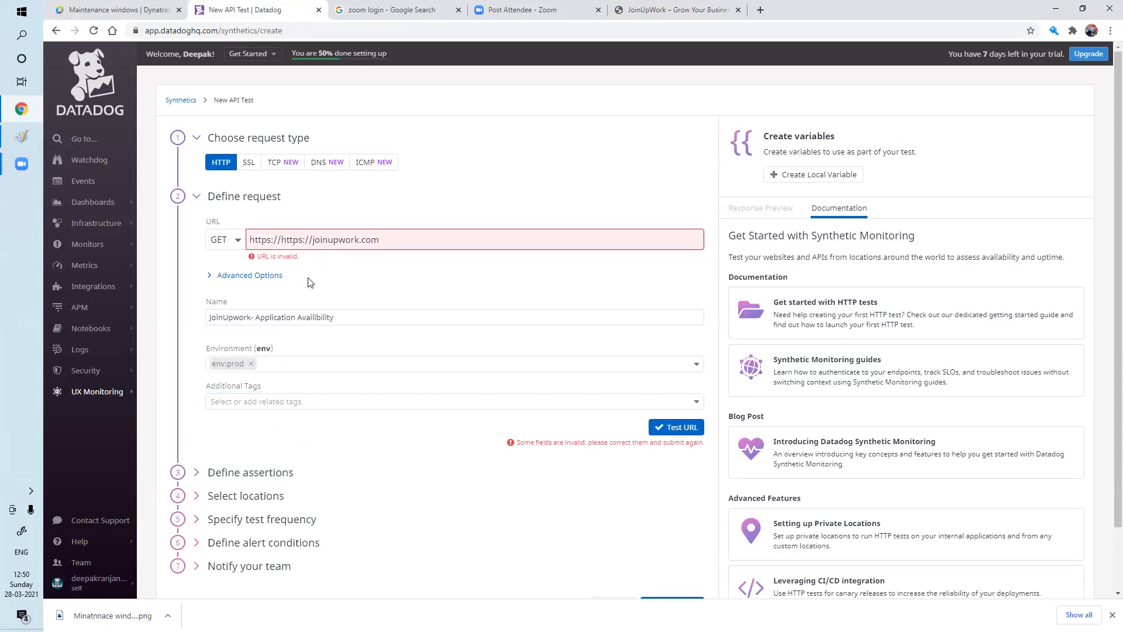
left_click(282, 240)
key("BackSpace")
key("BackSpace")
key("BackSpace")
key("BackSpace")
key("BackSpace")
key("BackSpace")
key("BackSpace")
key("BackSpace")
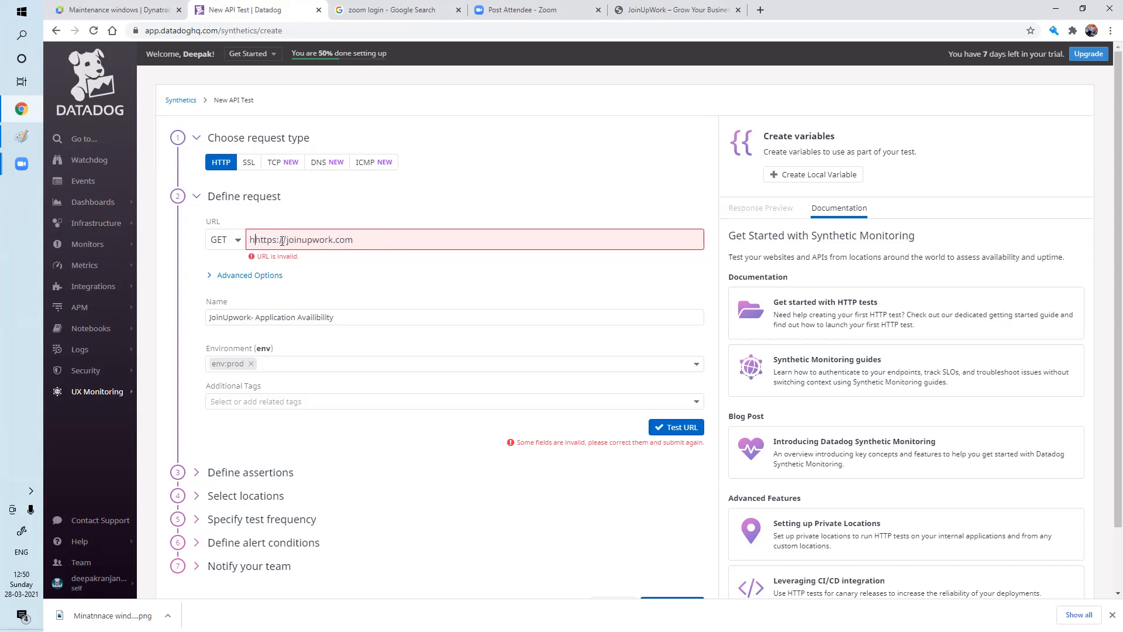
left_click(358, 238)
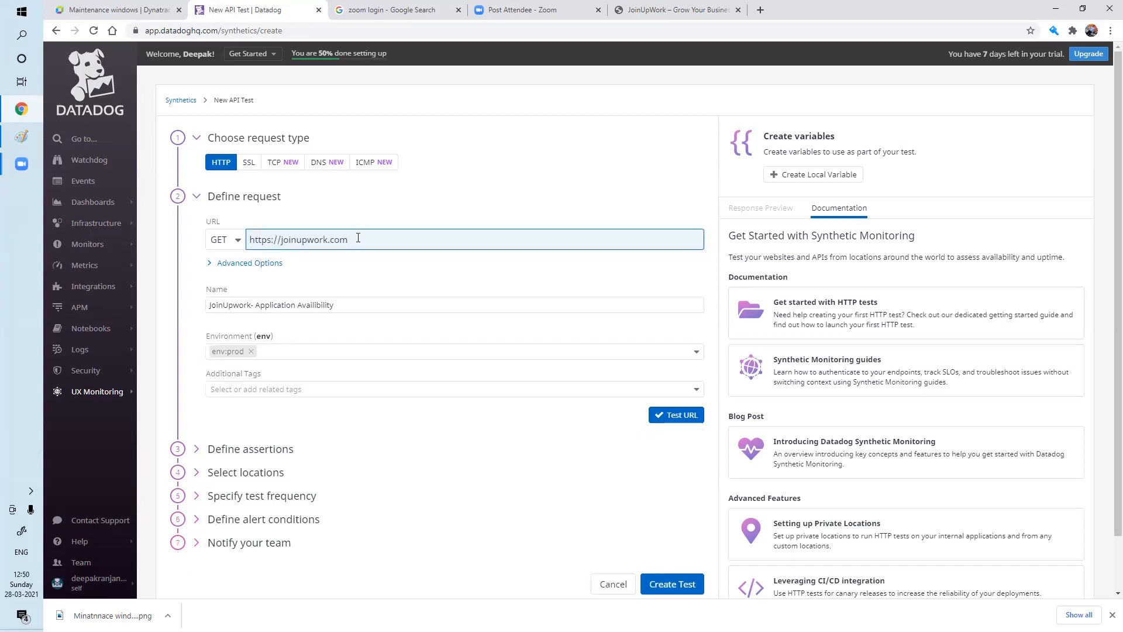
left_click(682, 416)
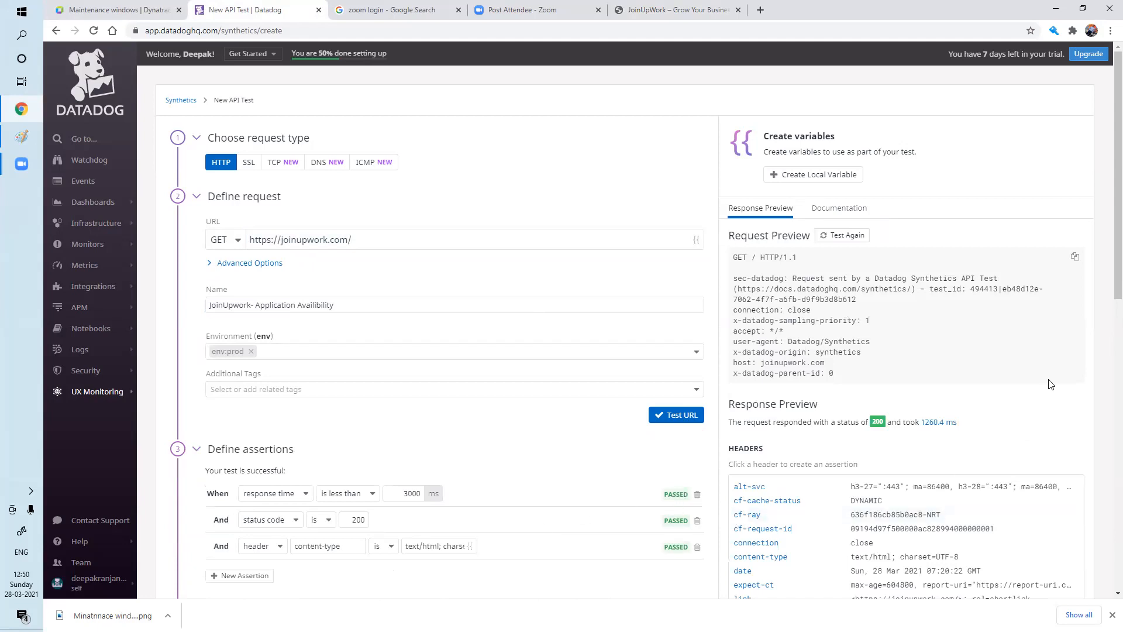
Tick the Mumbai (AWS) and Canada Central (AWS) locations for the test.
scroll(1106, 241, "down", 4)
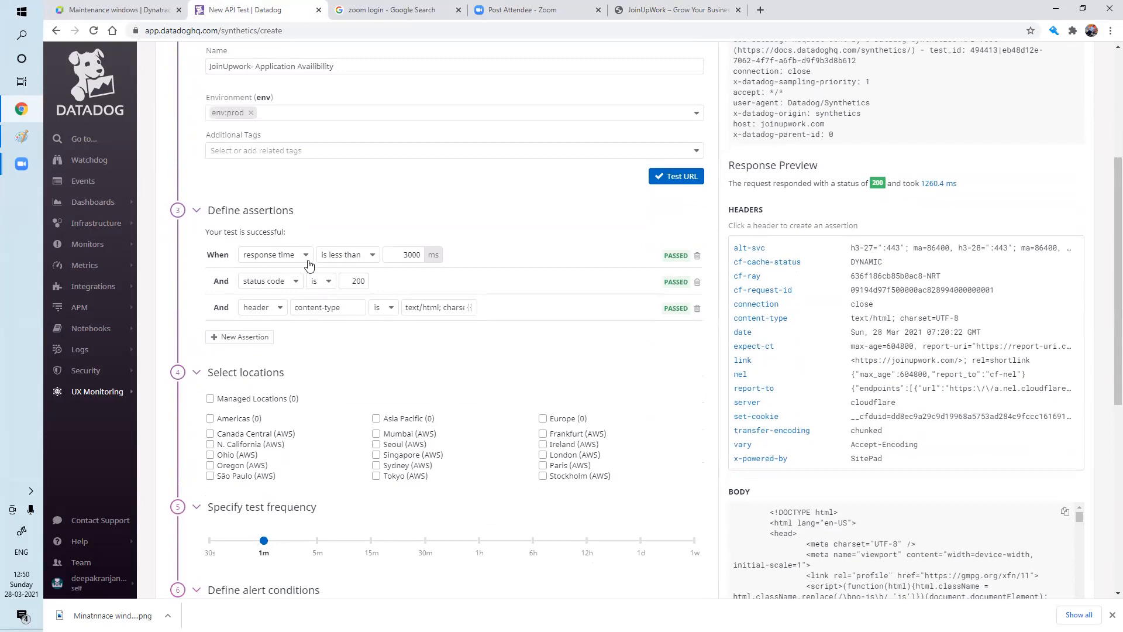
scroll(375, 344, "up", 4)
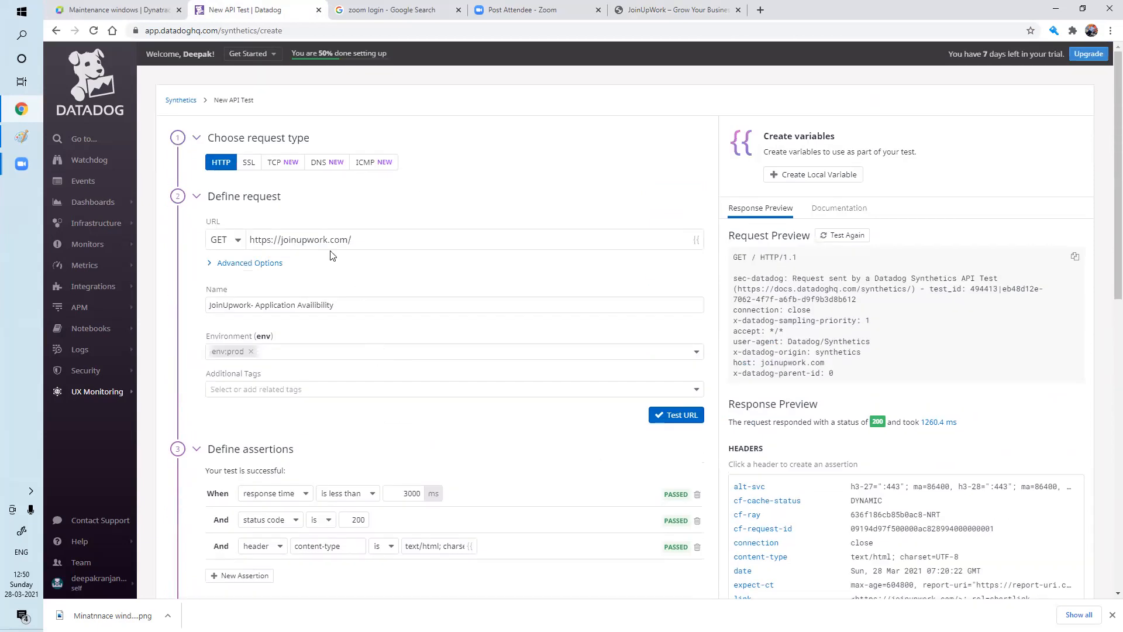
scroll(419, 441, "down", 5)
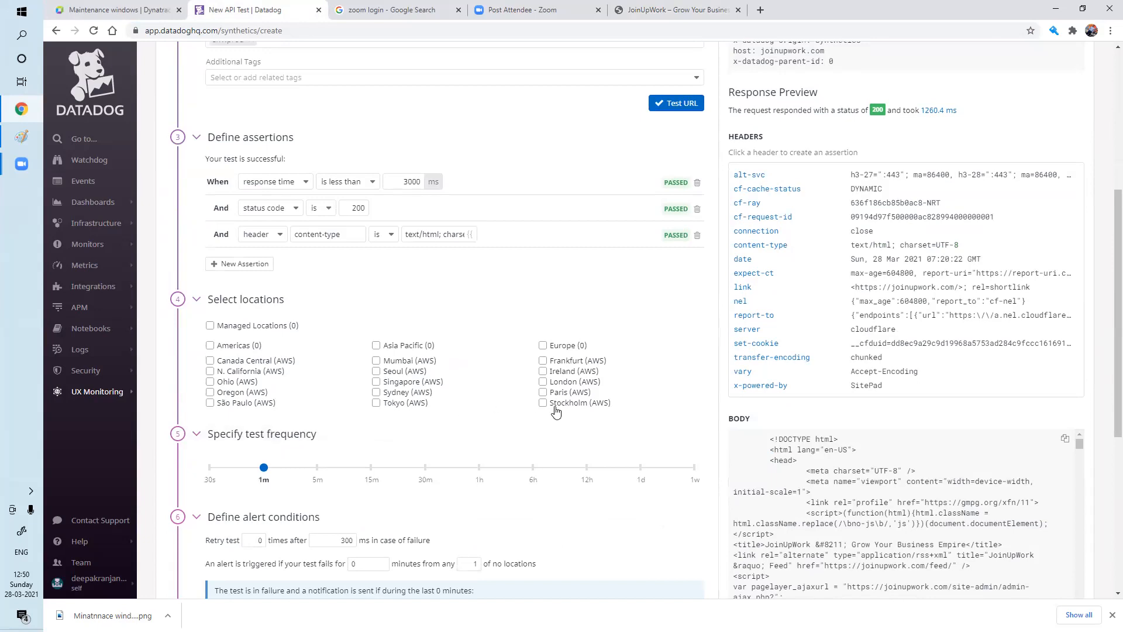
left_click(377, 361)
left_click(210, 361)
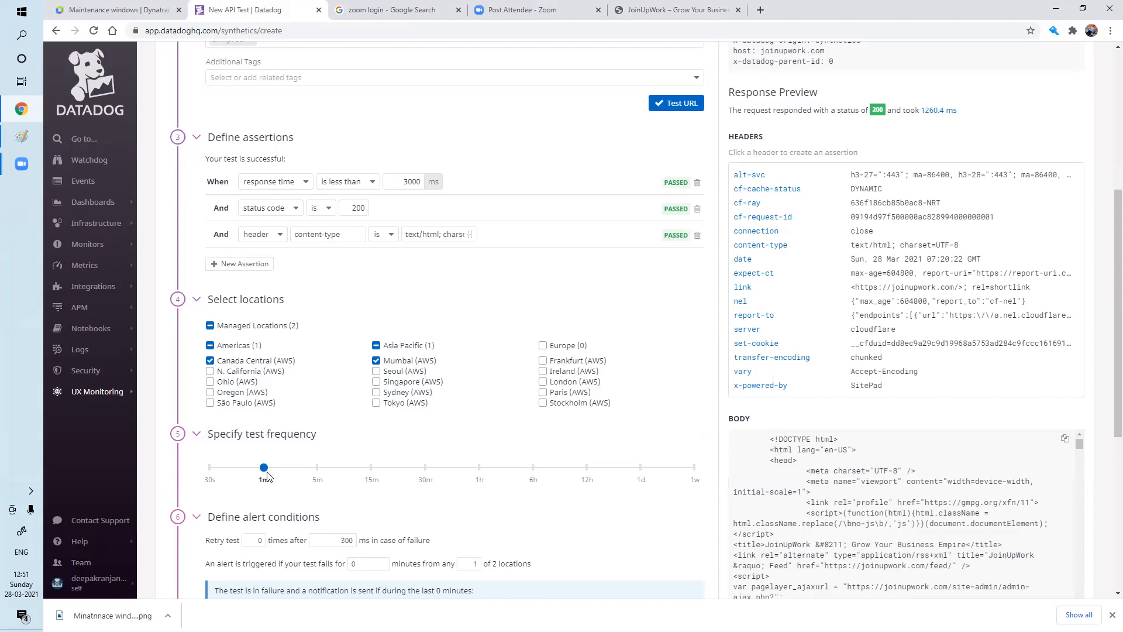
scroll(461, 497, "down", 5)
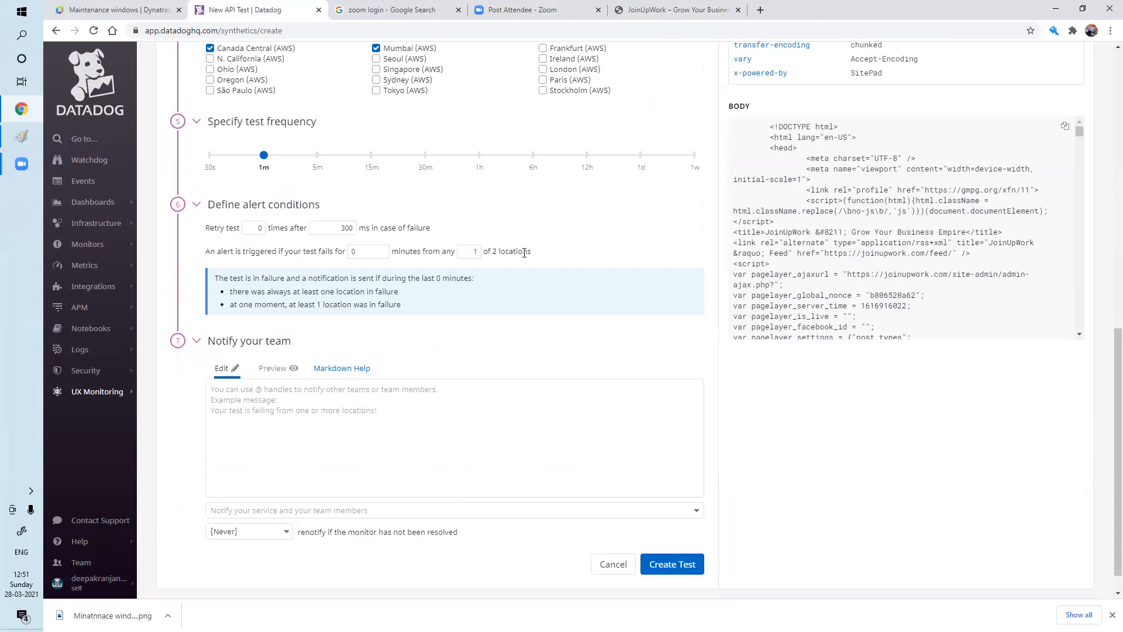
Mention the account owner's e-mail in the notification message and add them as a recipient.
left_click(261, 399)
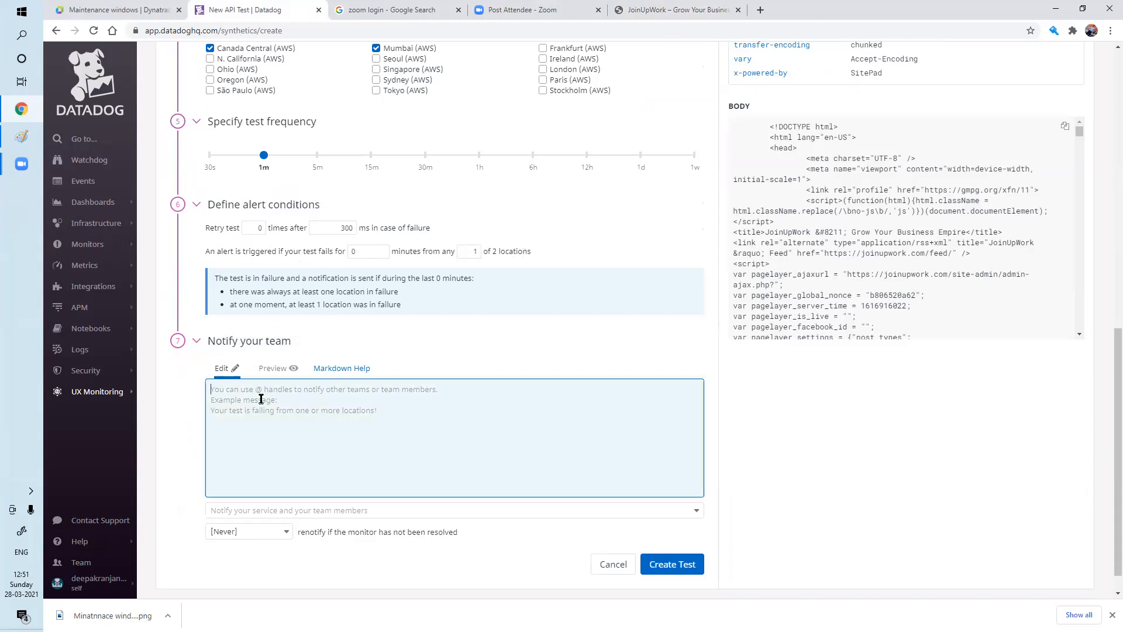
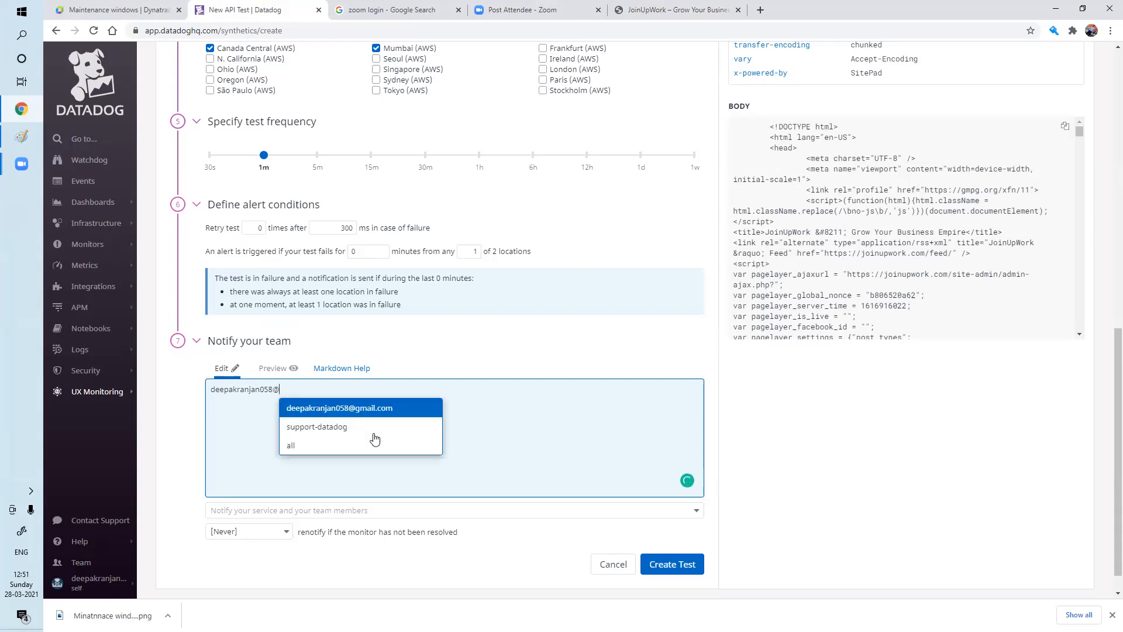
left_click(359, 408)
left_click(282, 368)
left_click(224, 368)
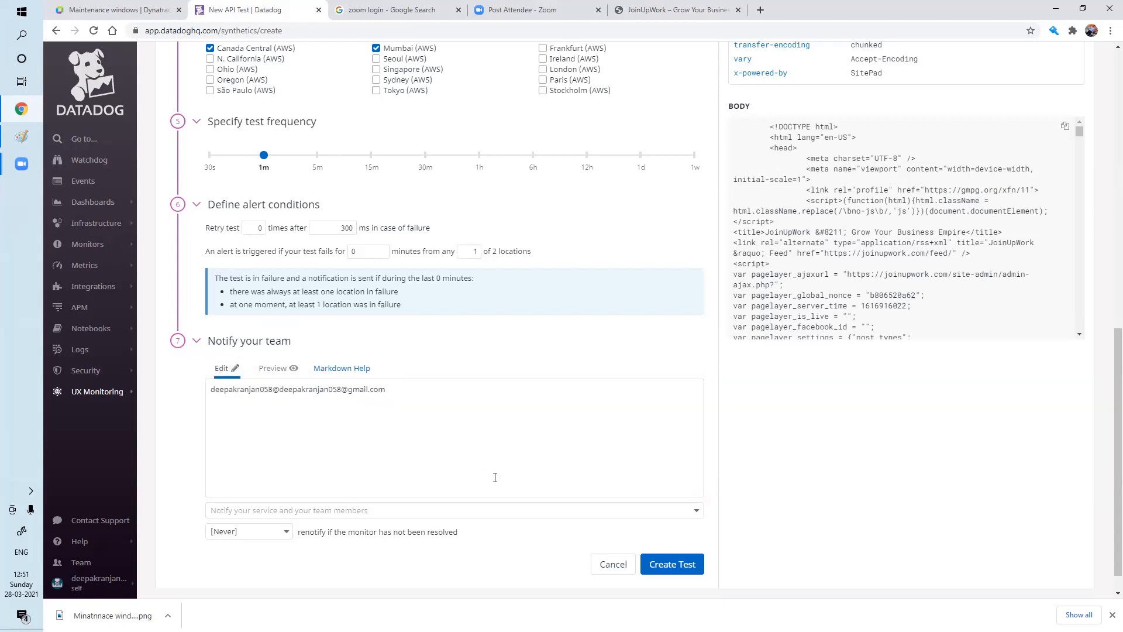
left_click(355, 513)
left_click(293, 453)
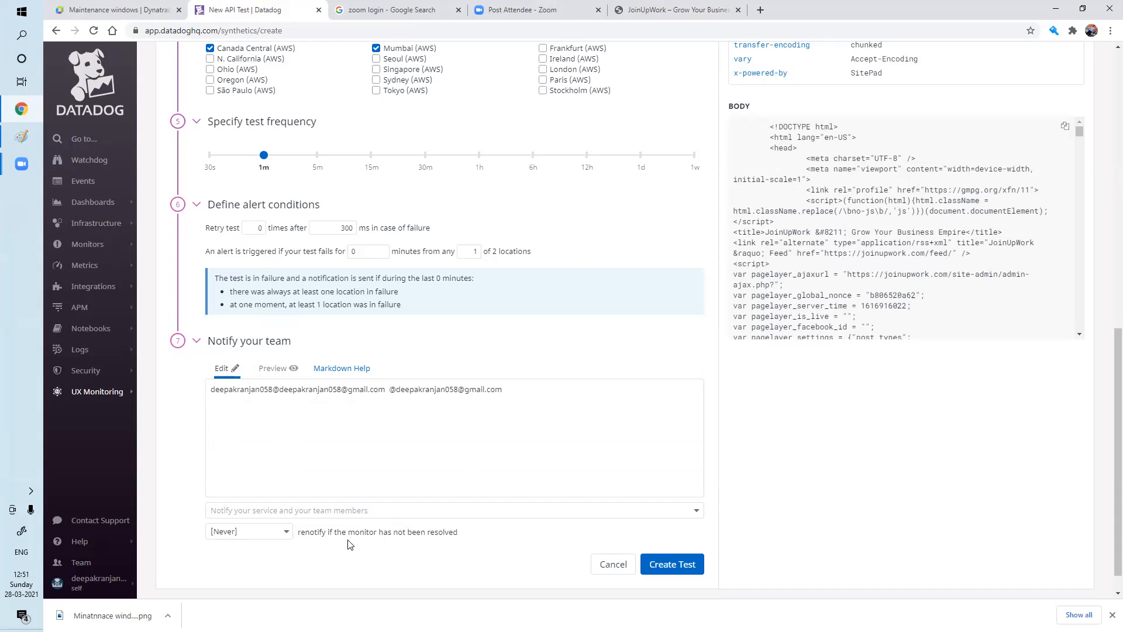
Set the alert to re-notify every 10 minutes while it stays unresolved.
left_click(278, 534)
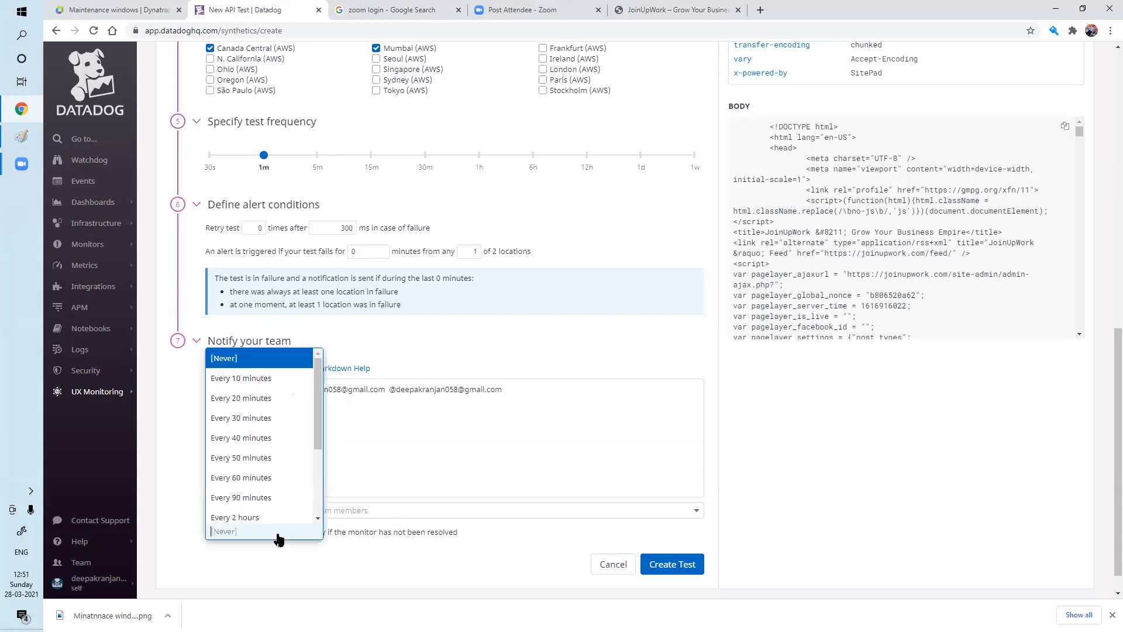
left_click(263, 379)
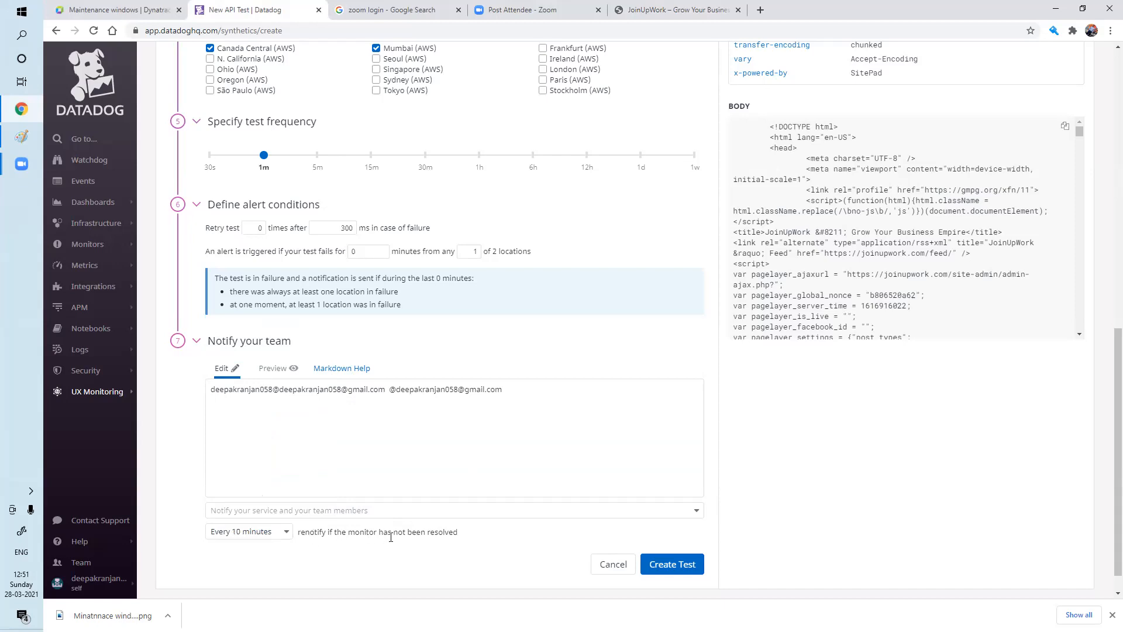
scroll(457, 537, "up", 11)
scroll(456, 541, "down", 11)
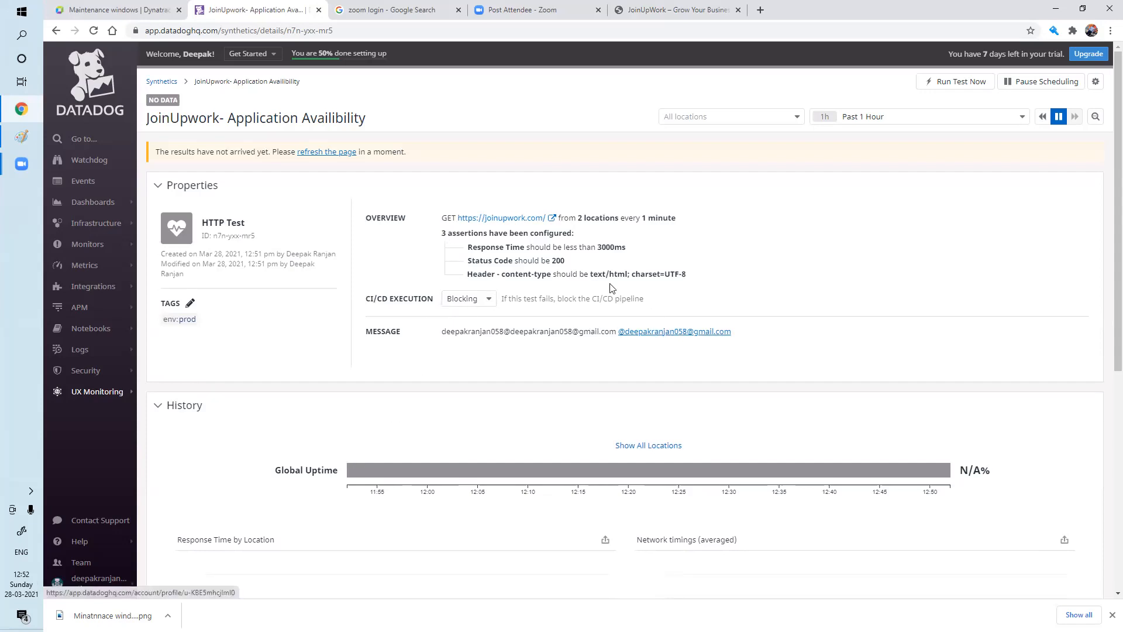
Refresh the new test's page and show separate uptime rows for Canada Central and Mumbai.
left_click(320, 153)
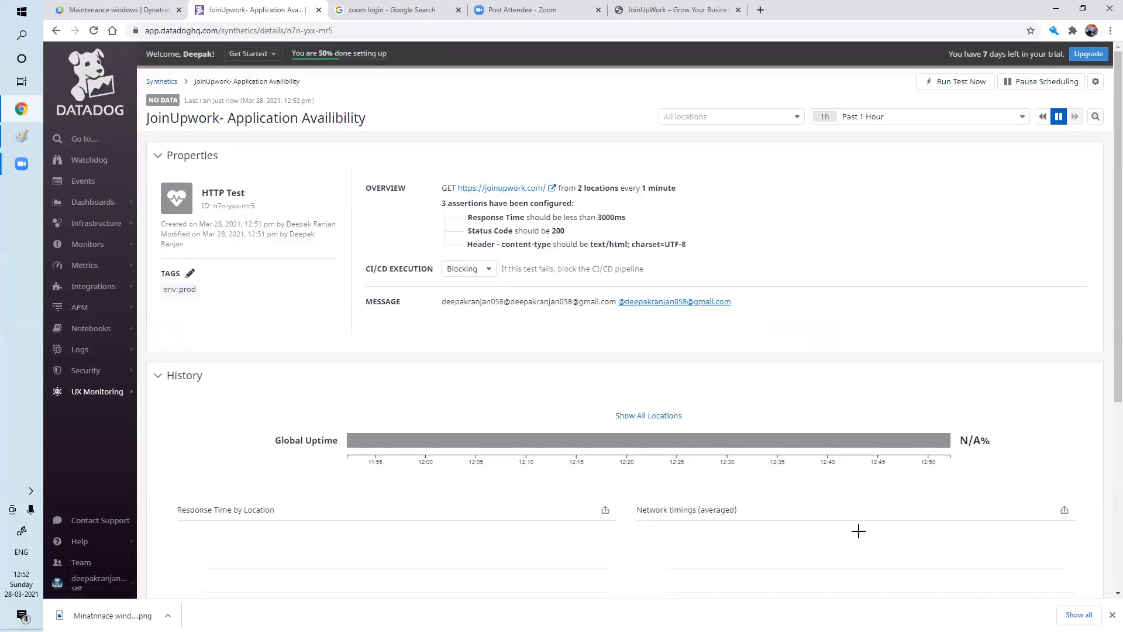
left_click(649, 415)
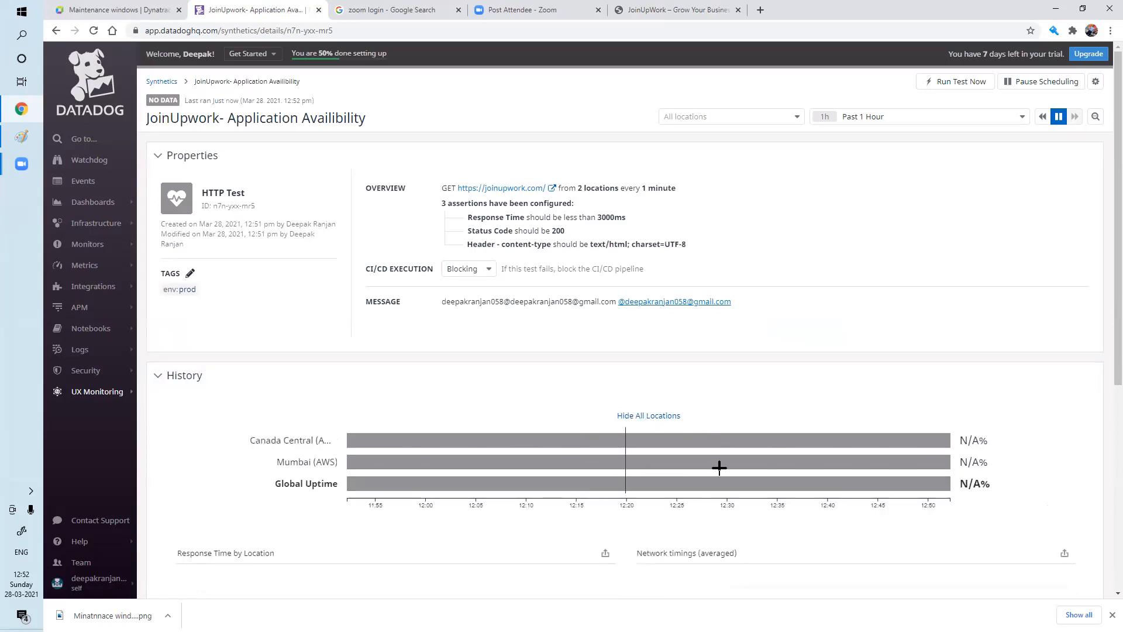
scroll(714, 422, "down", 5)
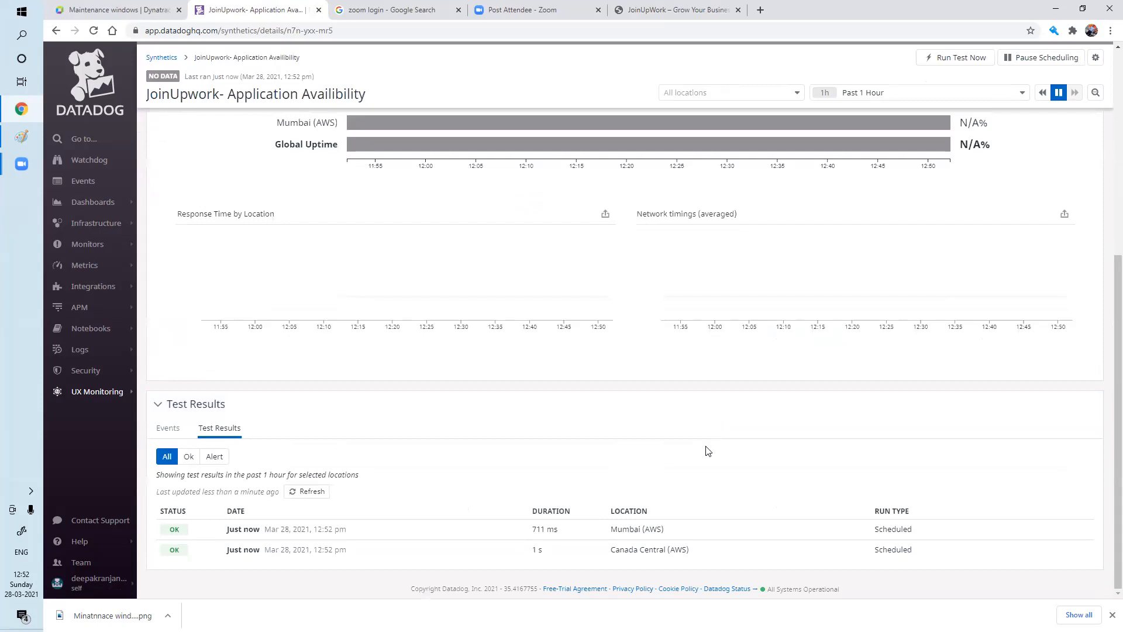
scroll(643, 561, "up", 5)
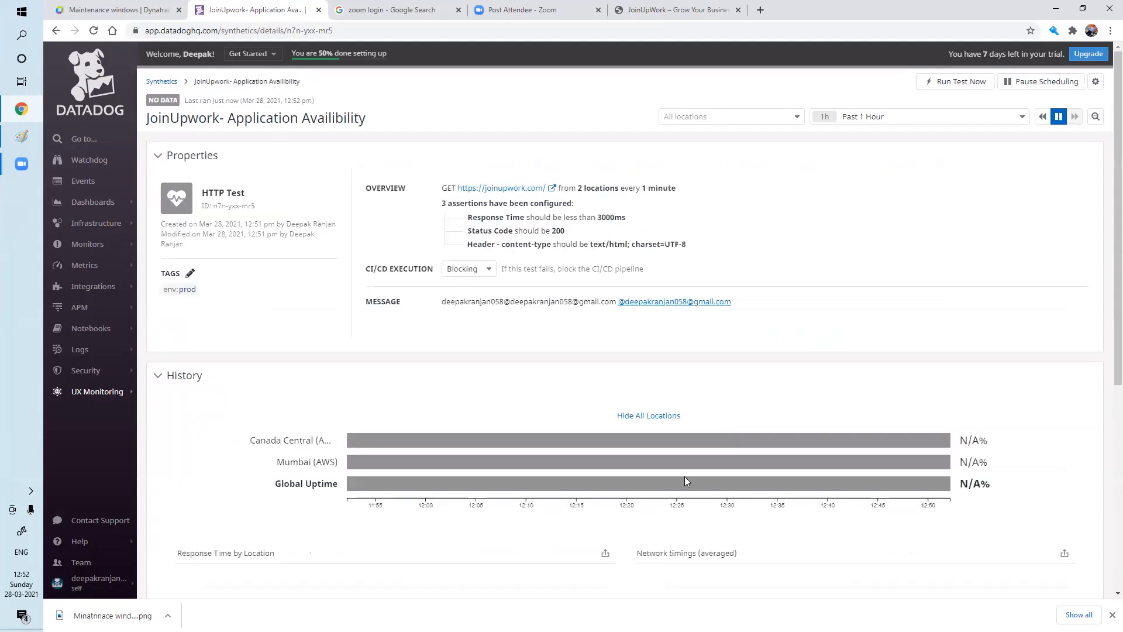
scroll(1105, 304, "down", 4)
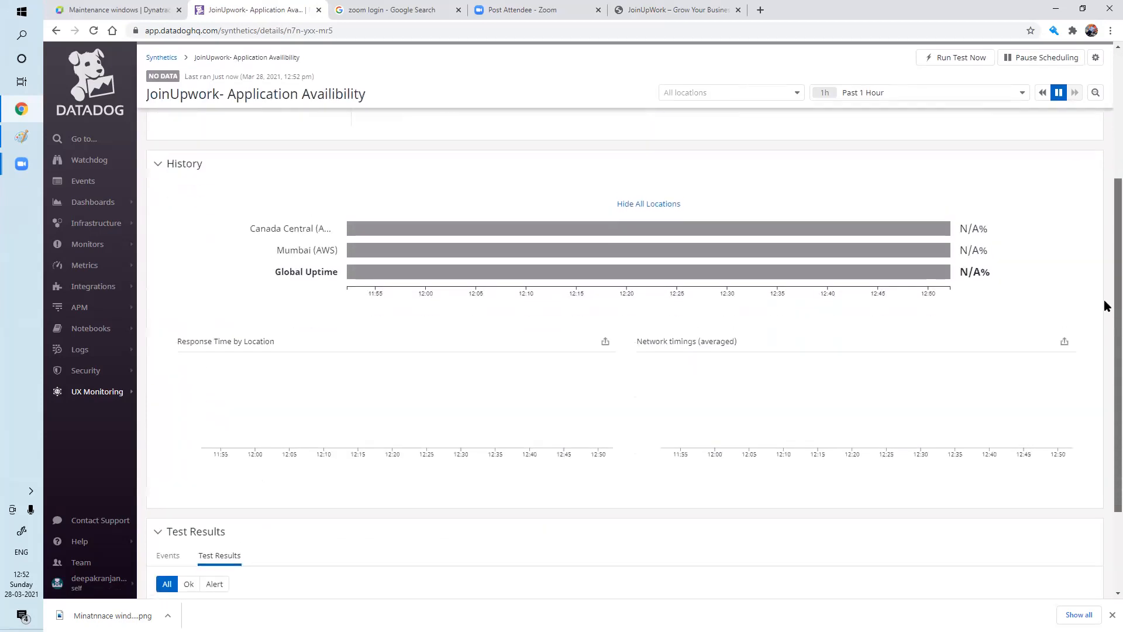
scroll(1105, 263, "up", 4)
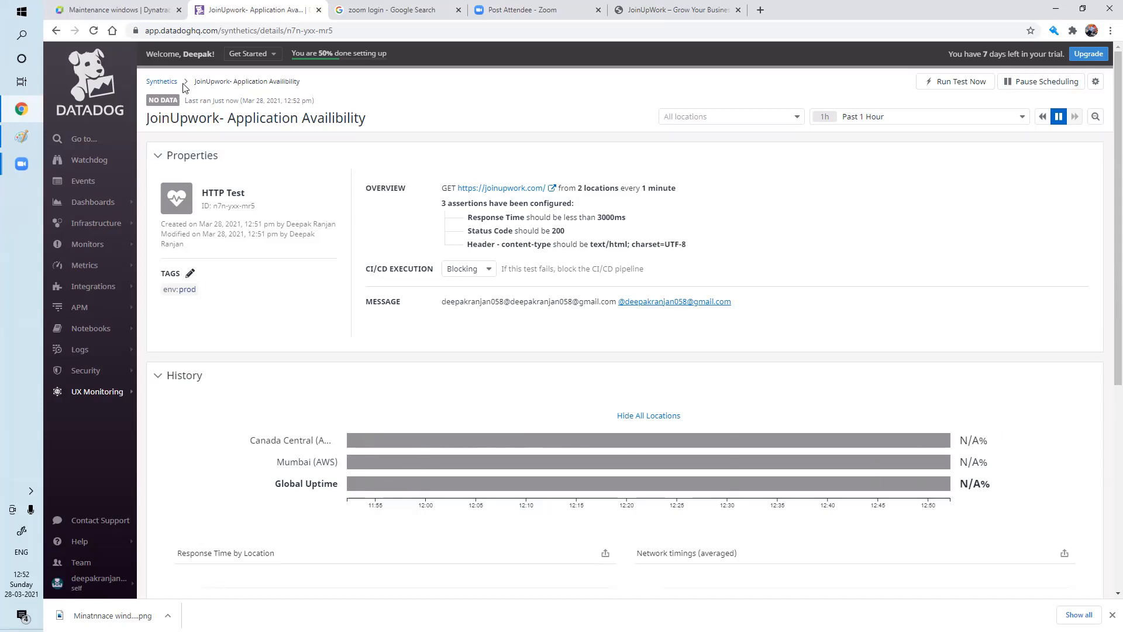
Reload the JoinUpwork test details page several times until new runs appear.
left_click(94, 31)
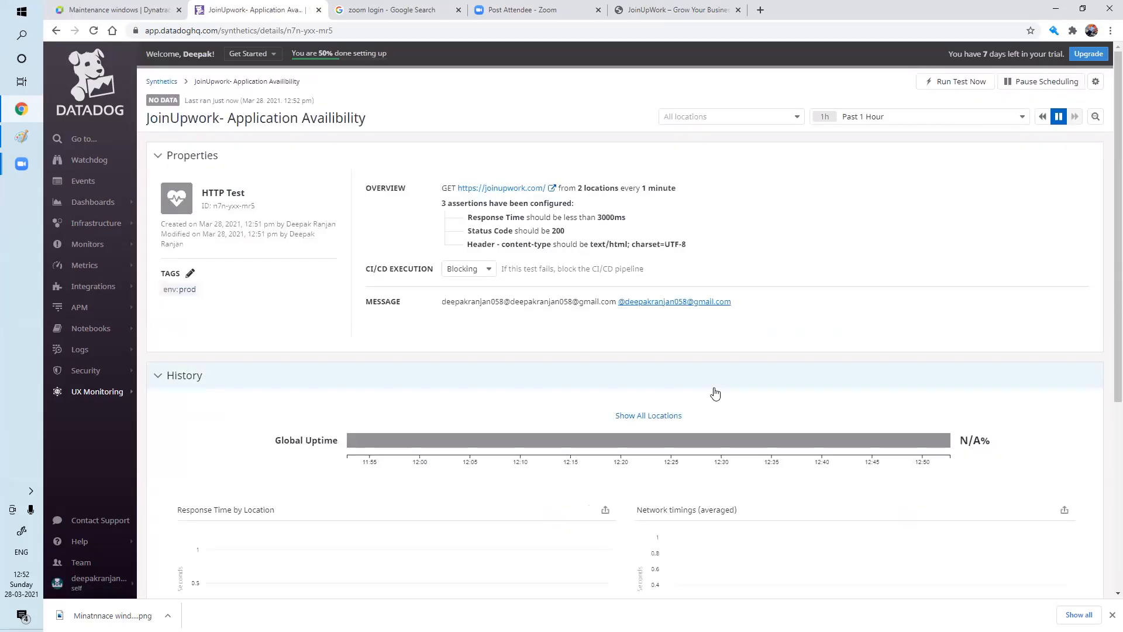
scroll(715, 393, "down", 5)
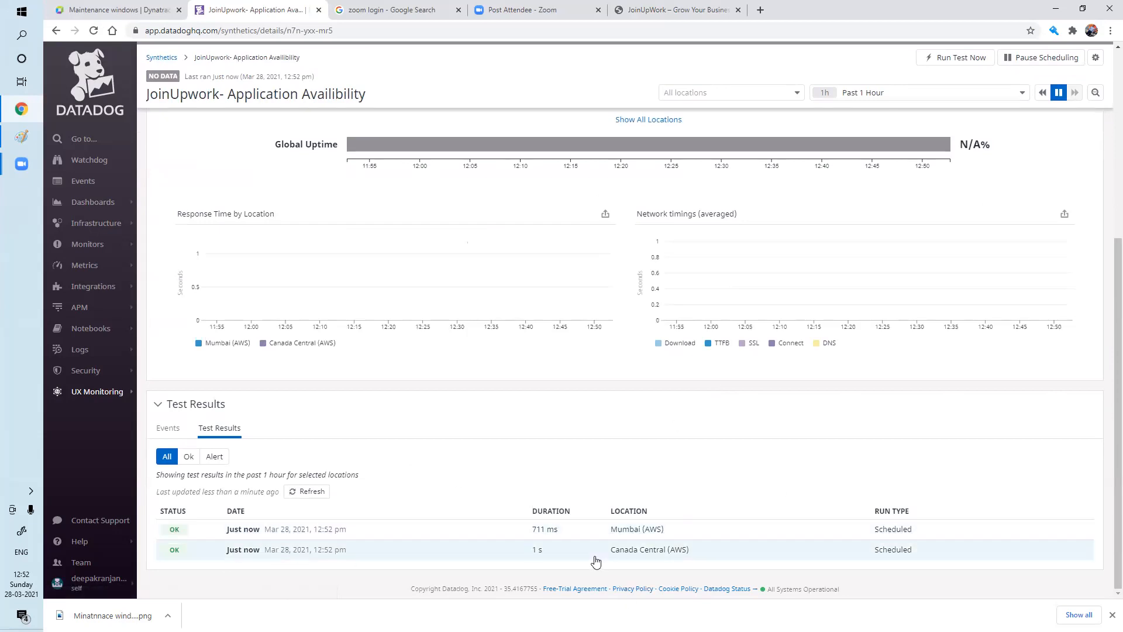
scroll(567, 527, "up", 5)
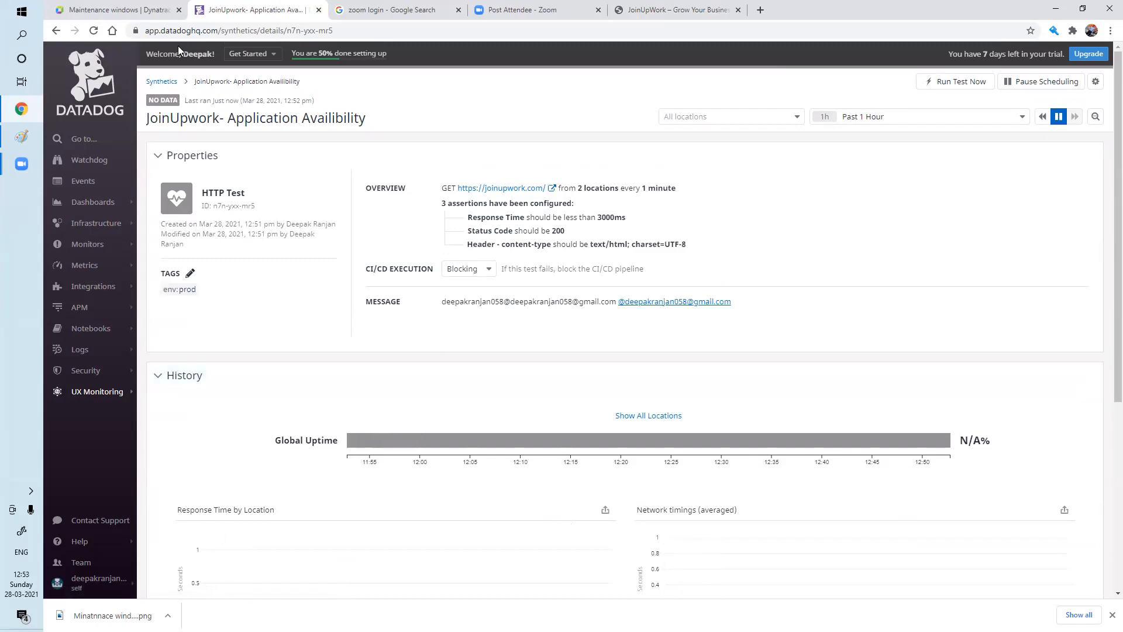
left_click(98, 35)
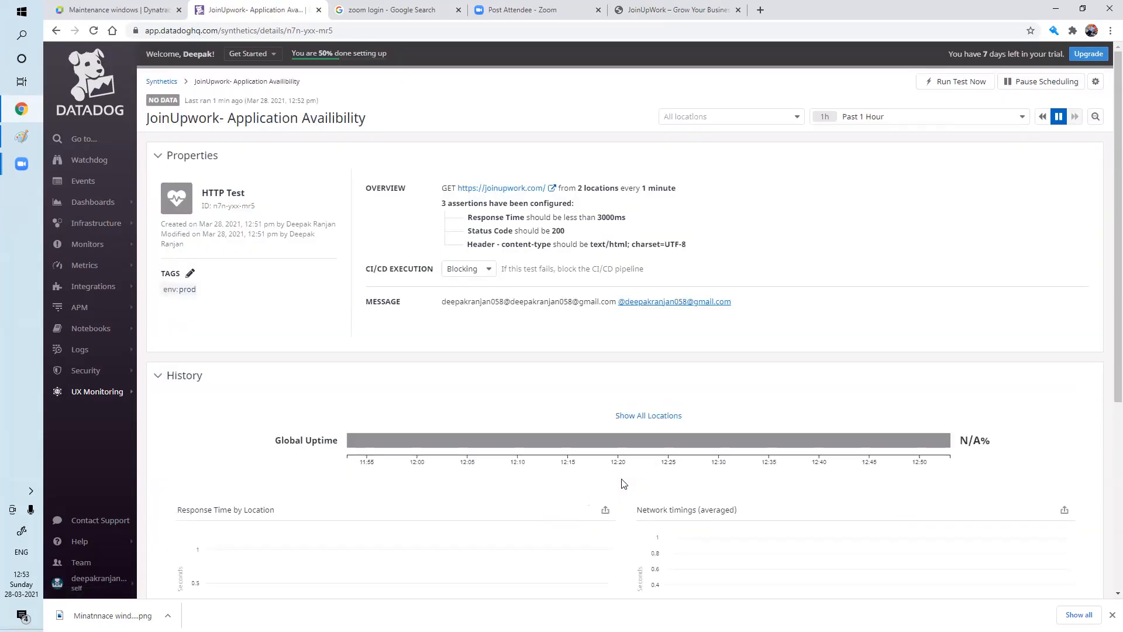
scroll(624, 483, "down", 5)
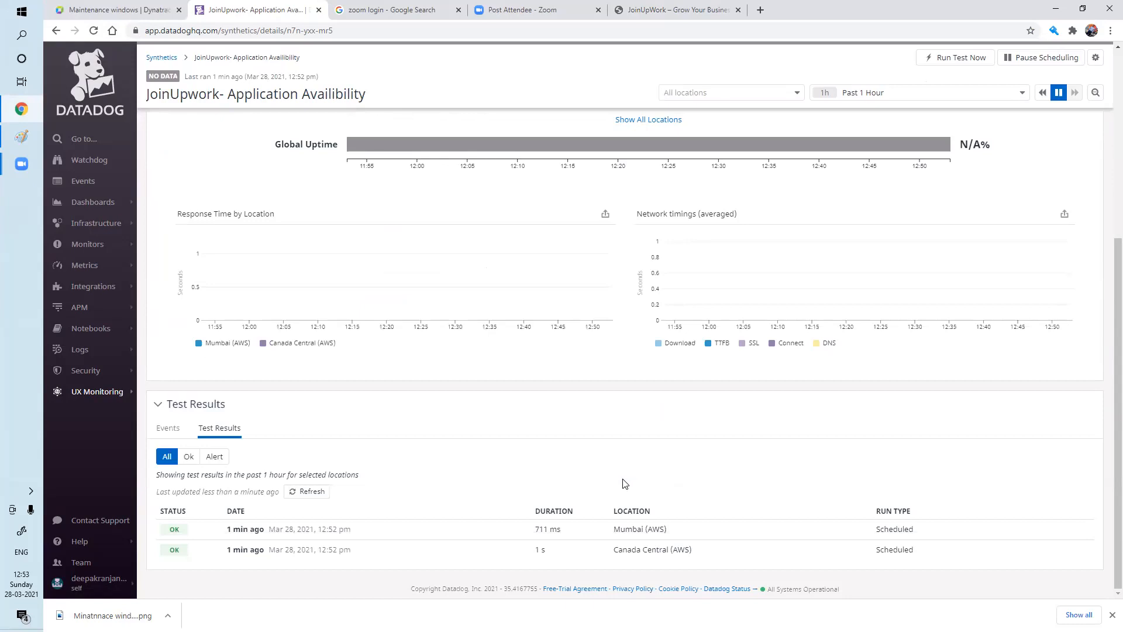
scroll(625, 483, "up", 5)
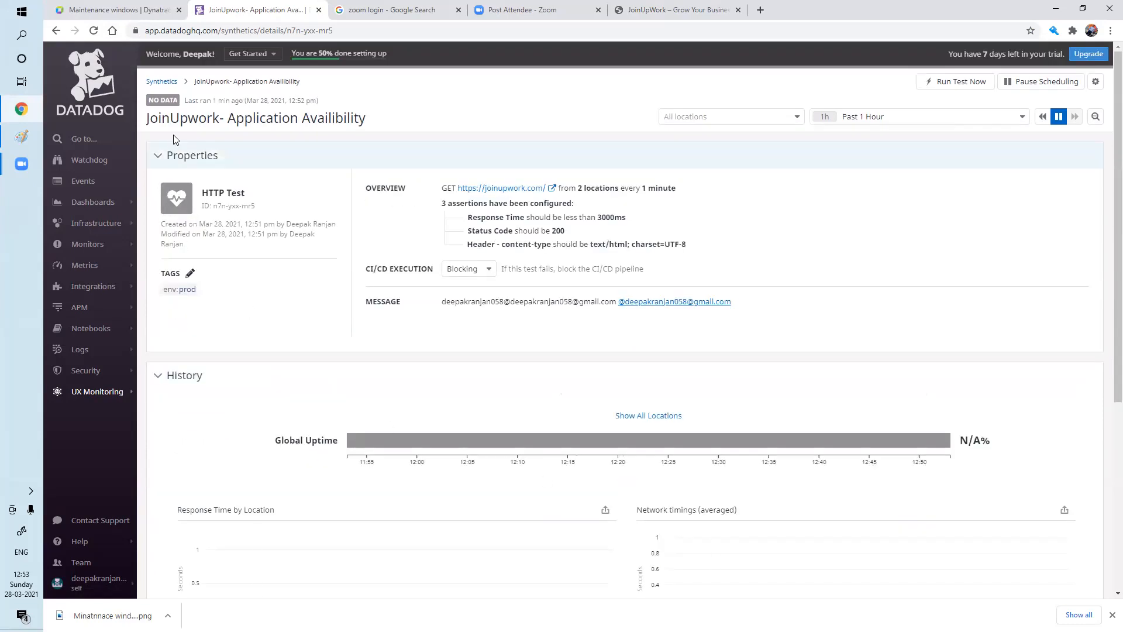
left_click(94, 31)
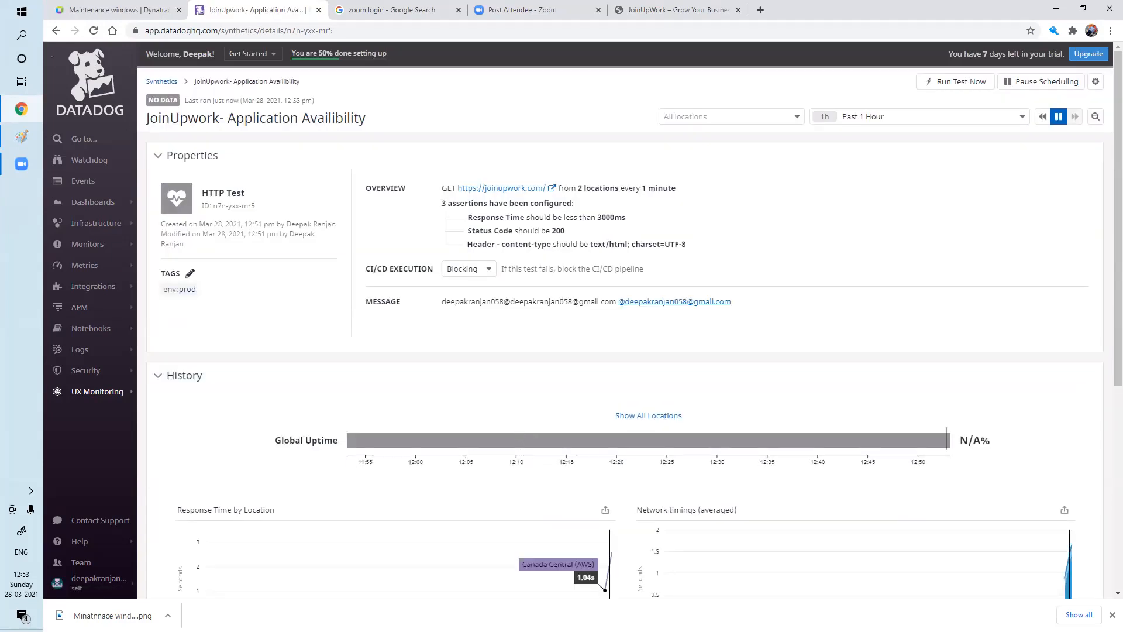
Review the Response Time and Network timings charts and the four OK runs in Test Results.
right_click(1043, 503)
left_click(912, 279)
scroll(1104, 345, "down", 2)
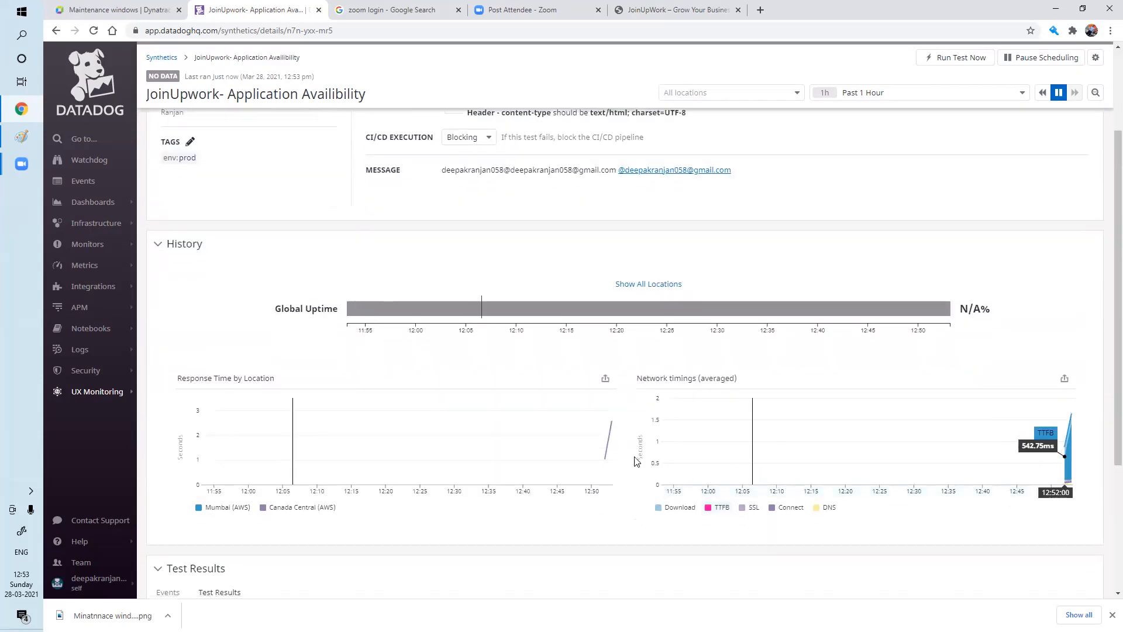
mouse_move(604, 454)
mouse_move(1026, 480)
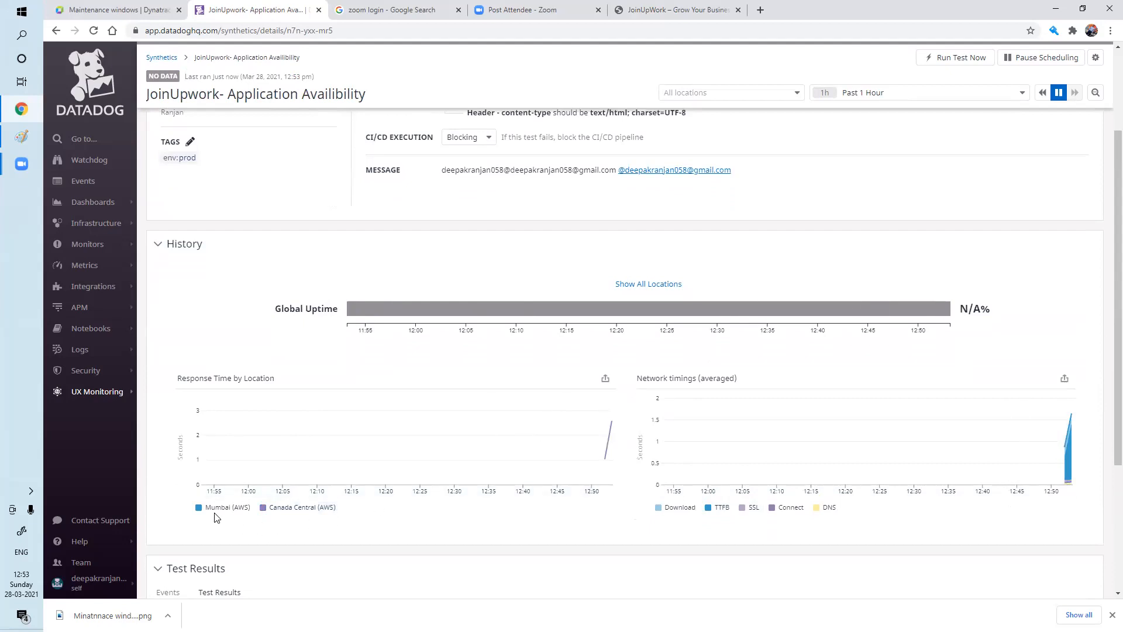
mouse_move(220, 513)
mouse_move(1065, 461)
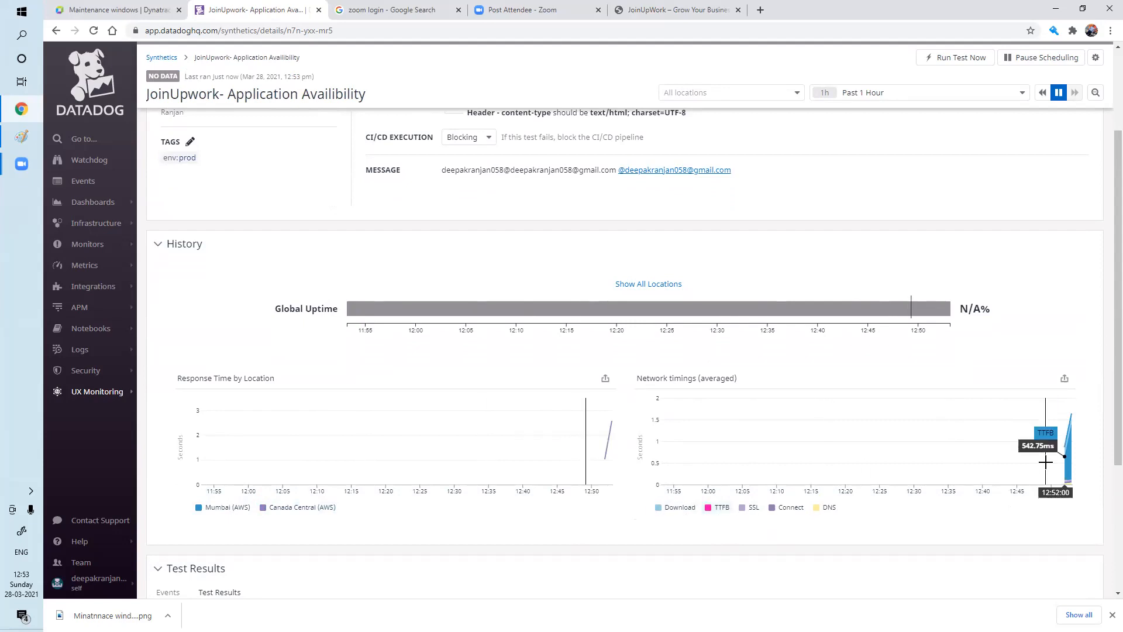
scroll(842, 492, "down", 4)
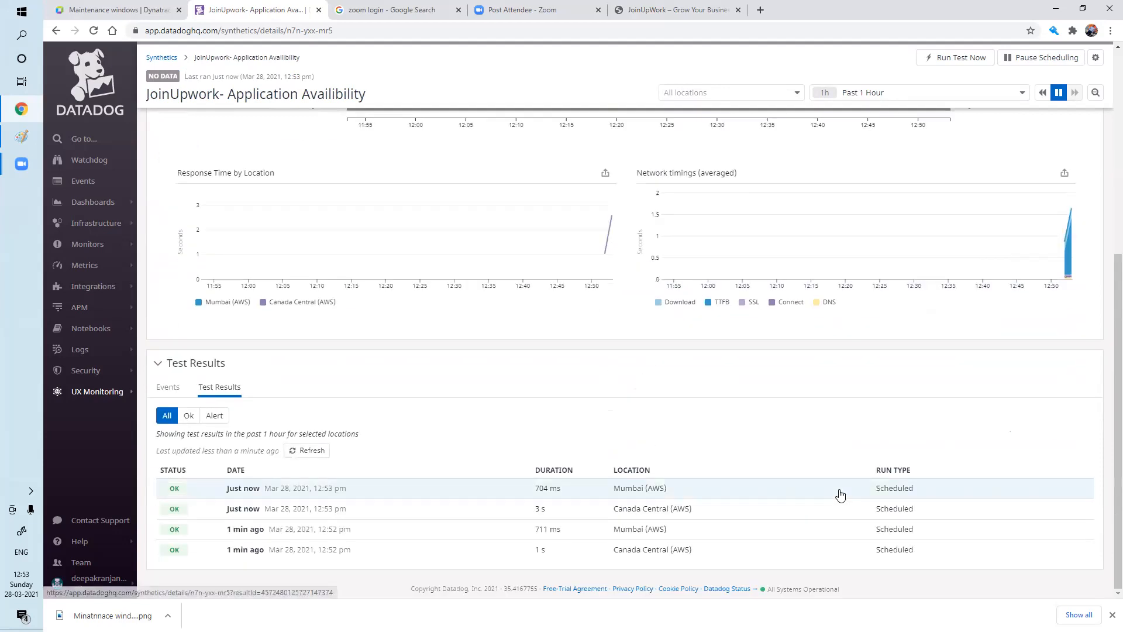
scroll(765, 517, "up", 6)
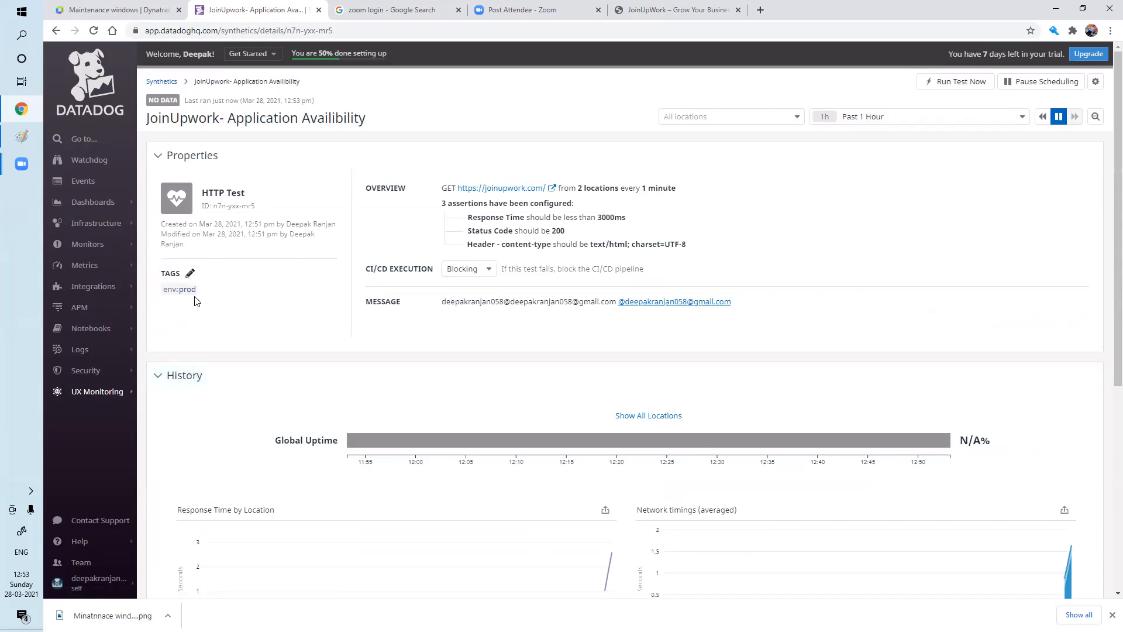
Reload the test page and show uptime history for each location separately.
left_click(94, 31)
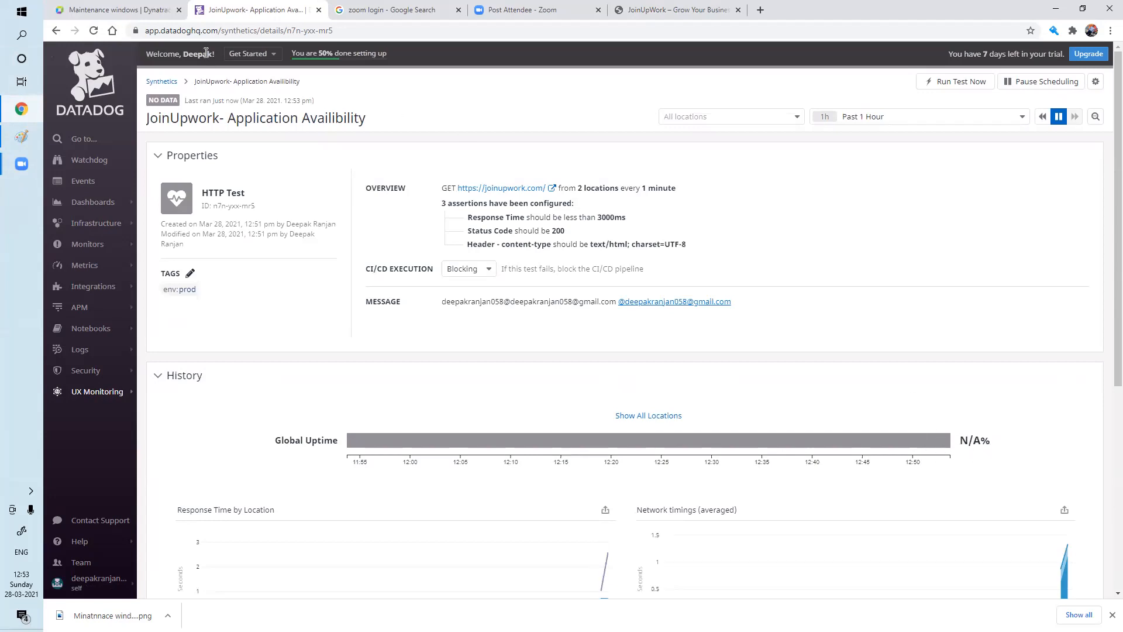
left_click(91, 33)
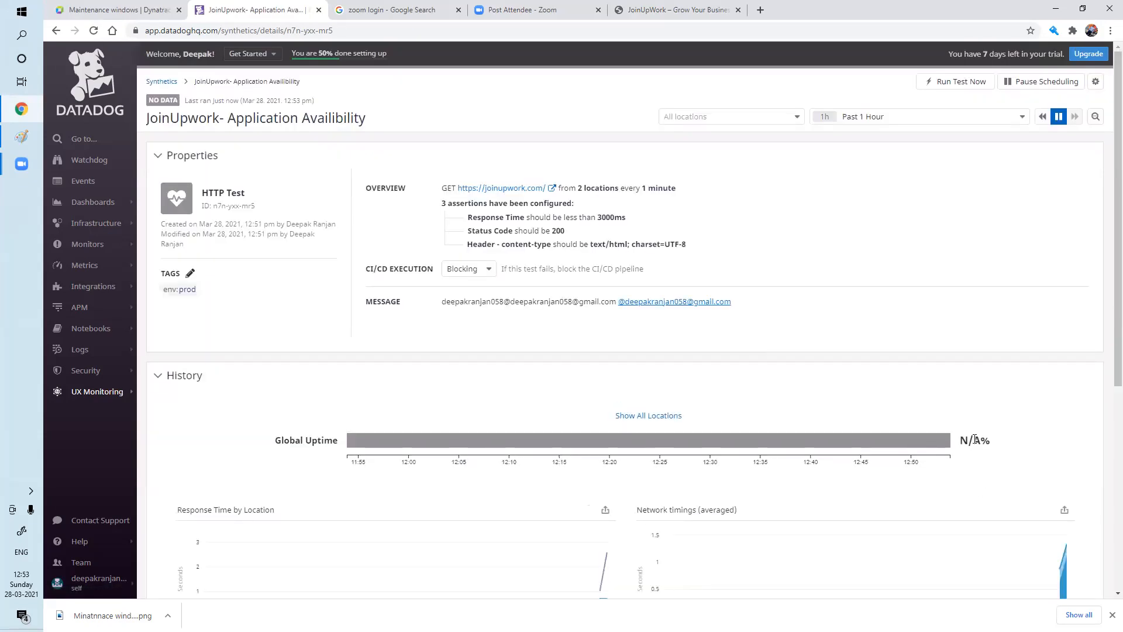
left_click(651, 417)
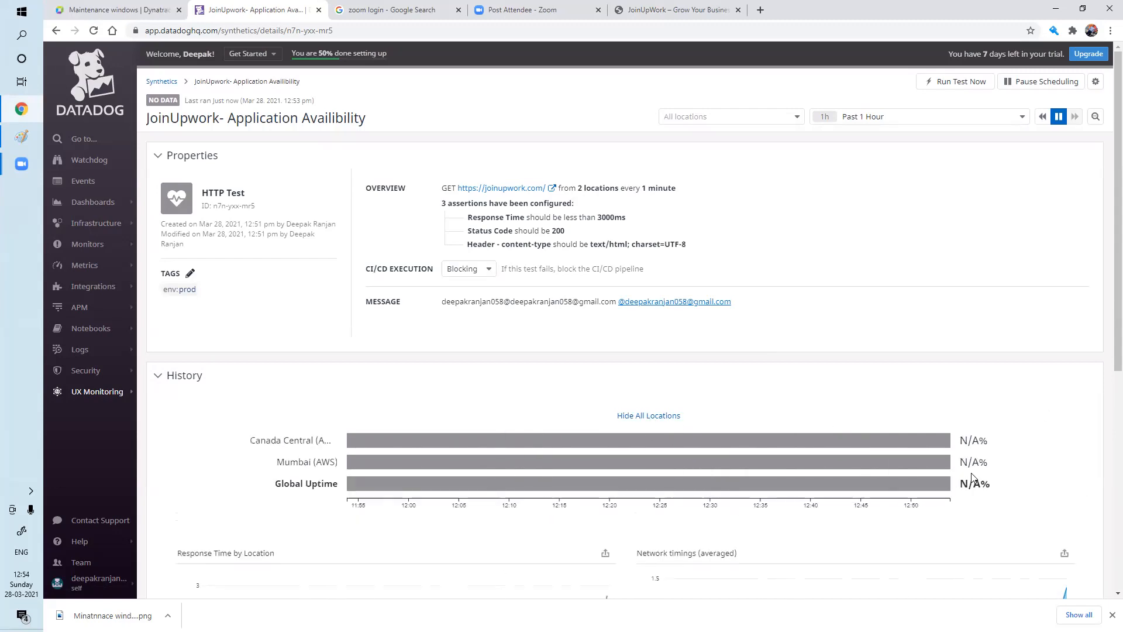
Launch an immediate manual run of the JoinUpwork test.
scroll(1106, 356, "down", 1)
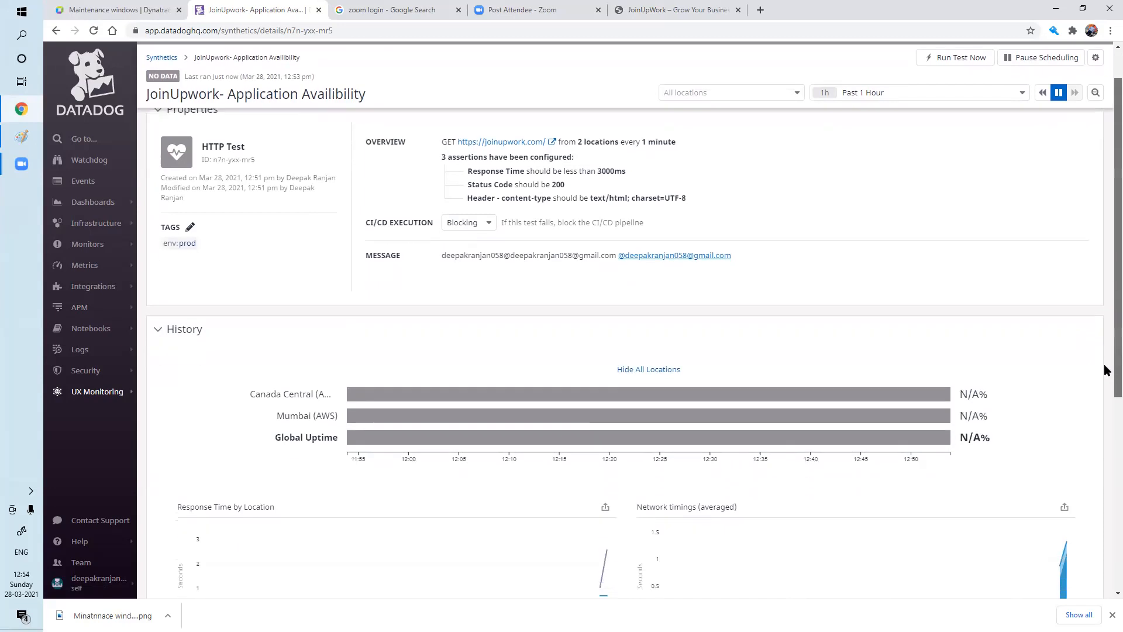
scroll(1105, 386, "down", 6)
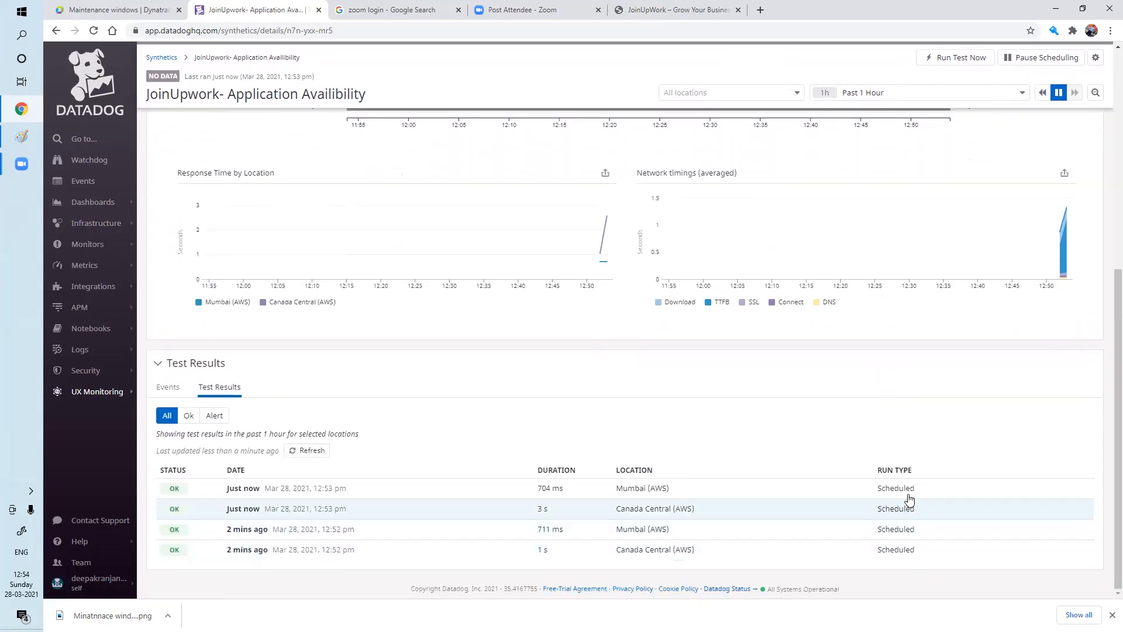
left_click_drag(1107, 390, 1107, 169)
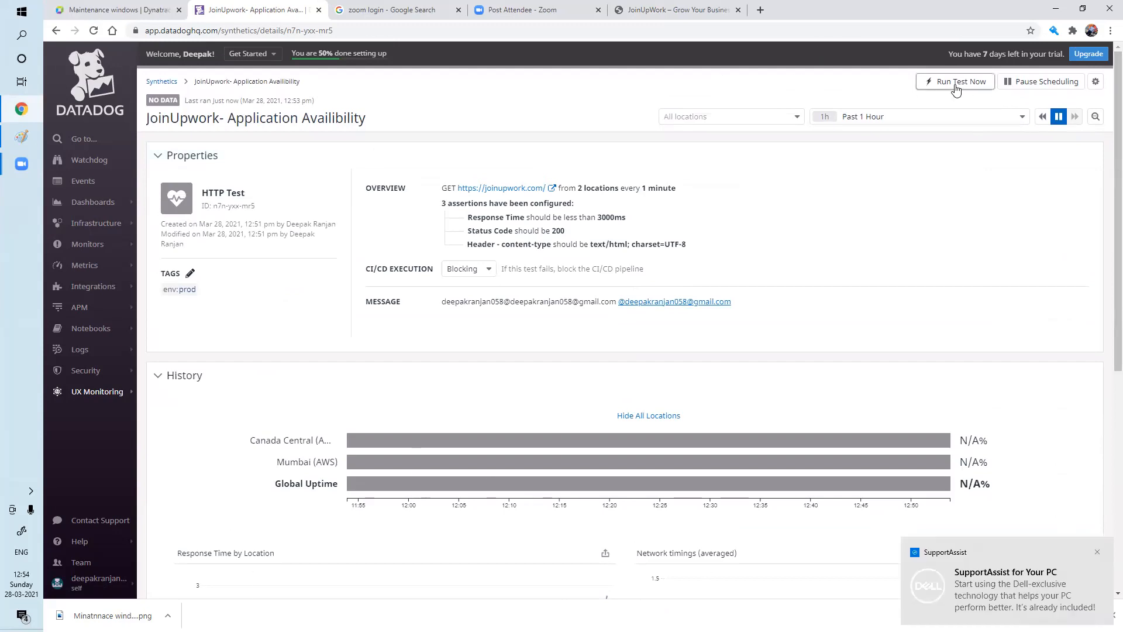
left_click(956, 84)
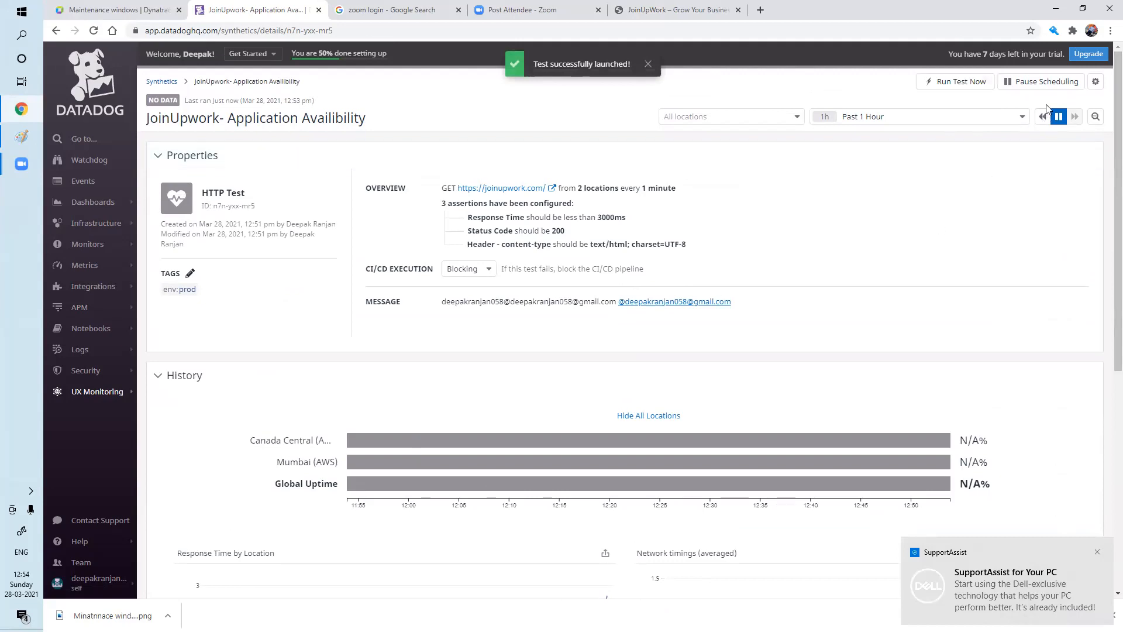
Confirm the JoinUpwork test status switched from no data to OK, last run 1 min ago.
scroll(784, 292, "down", 5)
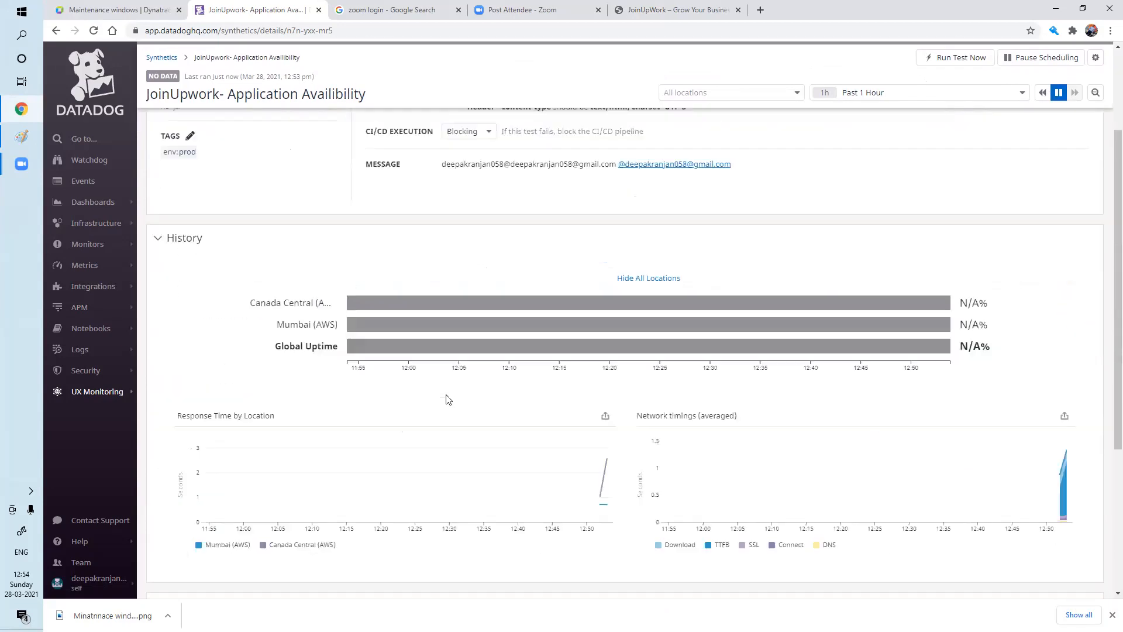
scroll(446, 394, "up", 5)
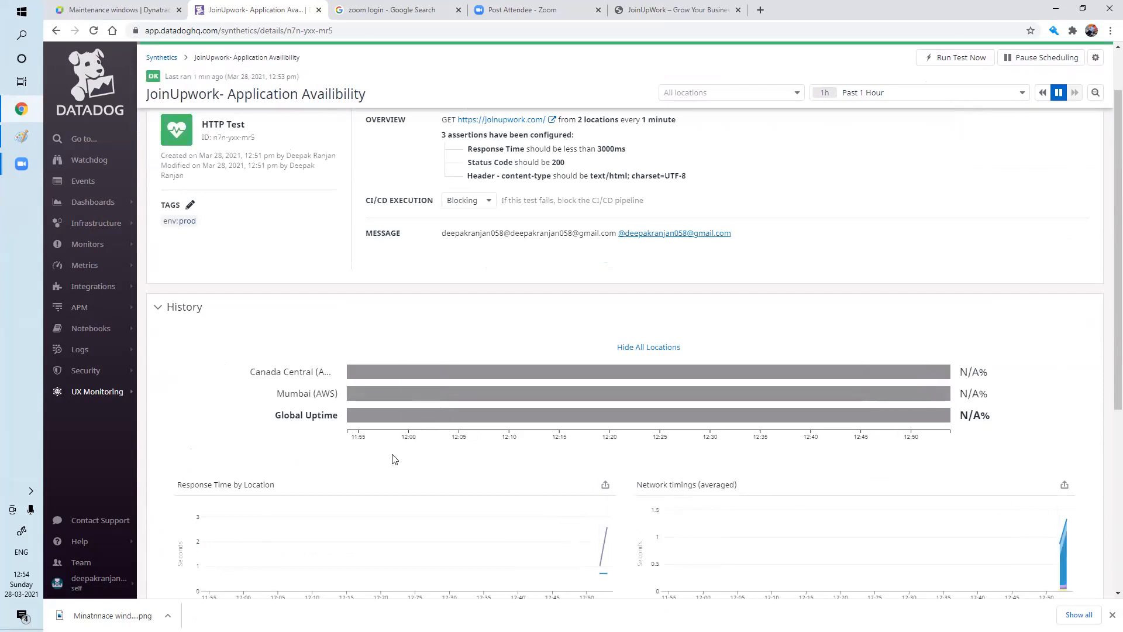
scroll(716, 354, "up", 1)
scroll(716, 354, "up", 1)
left_click(864, 117)
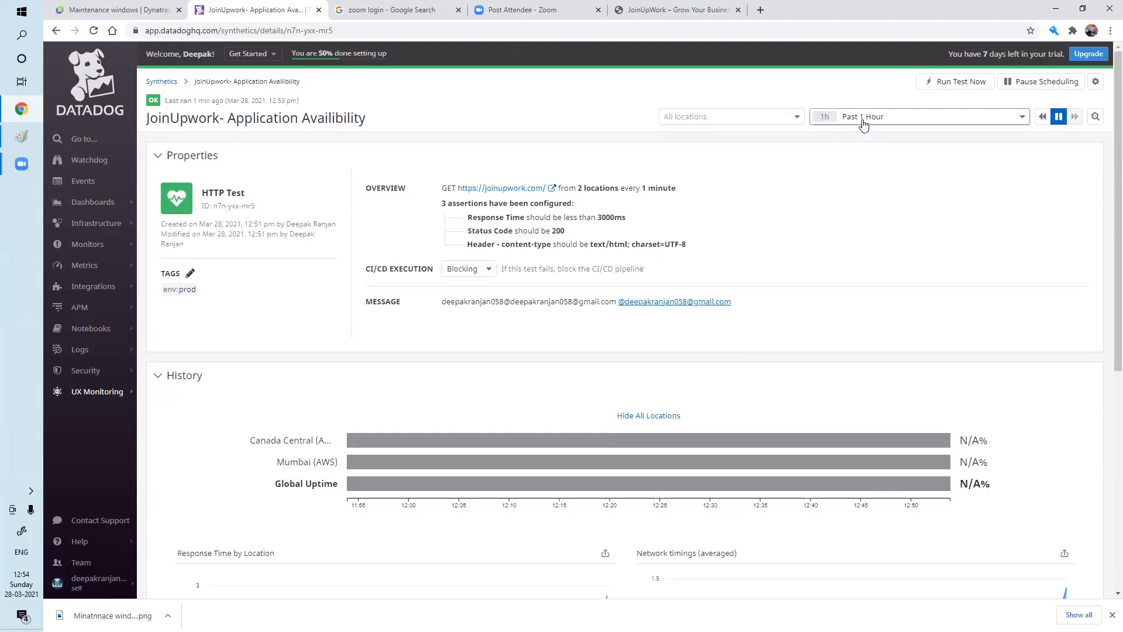
Limit the history to the past 15 minutes and check the eight OK runs in Test Results.
left_click(864, 138)
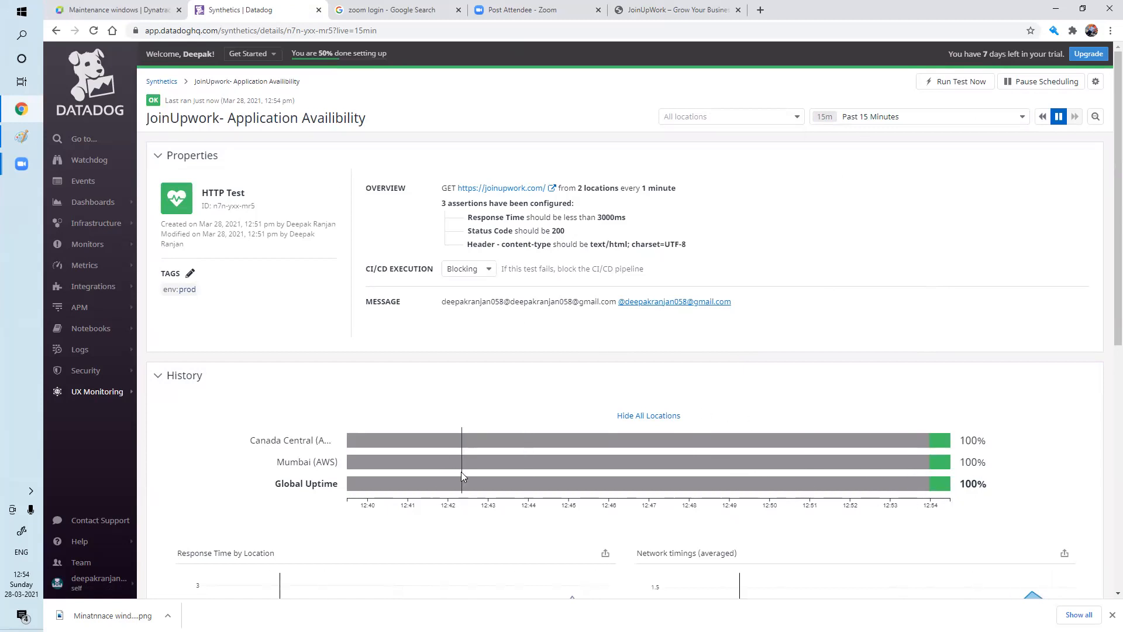
scroll(785, 455, "down", 7)
scroll(790, 453, "up", 5)
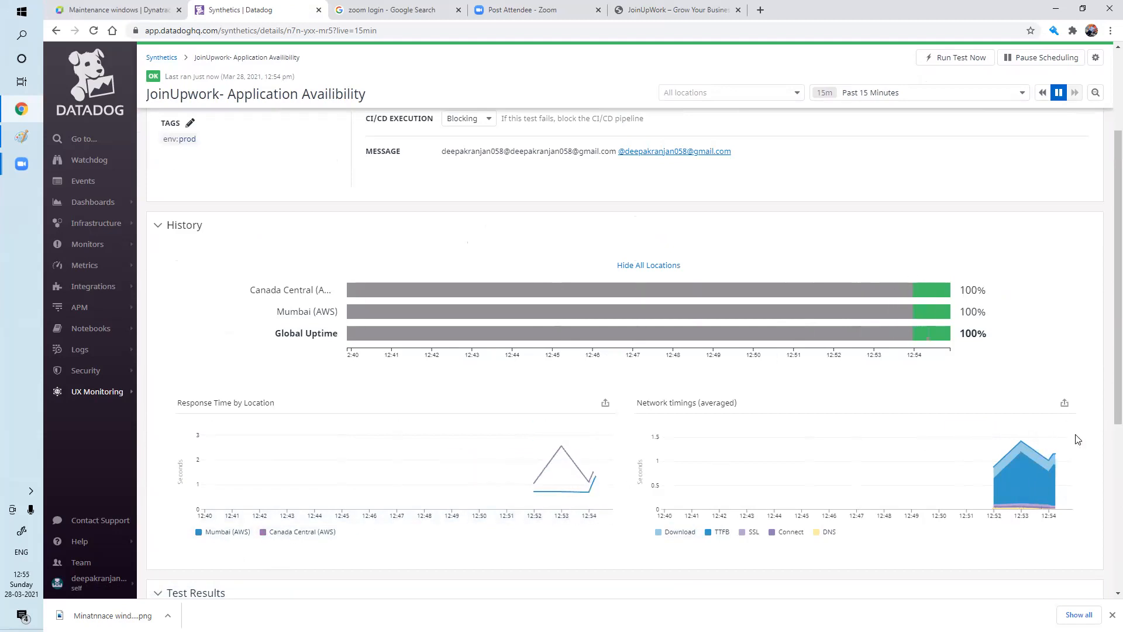
scroll(793, 409, "down", 5)
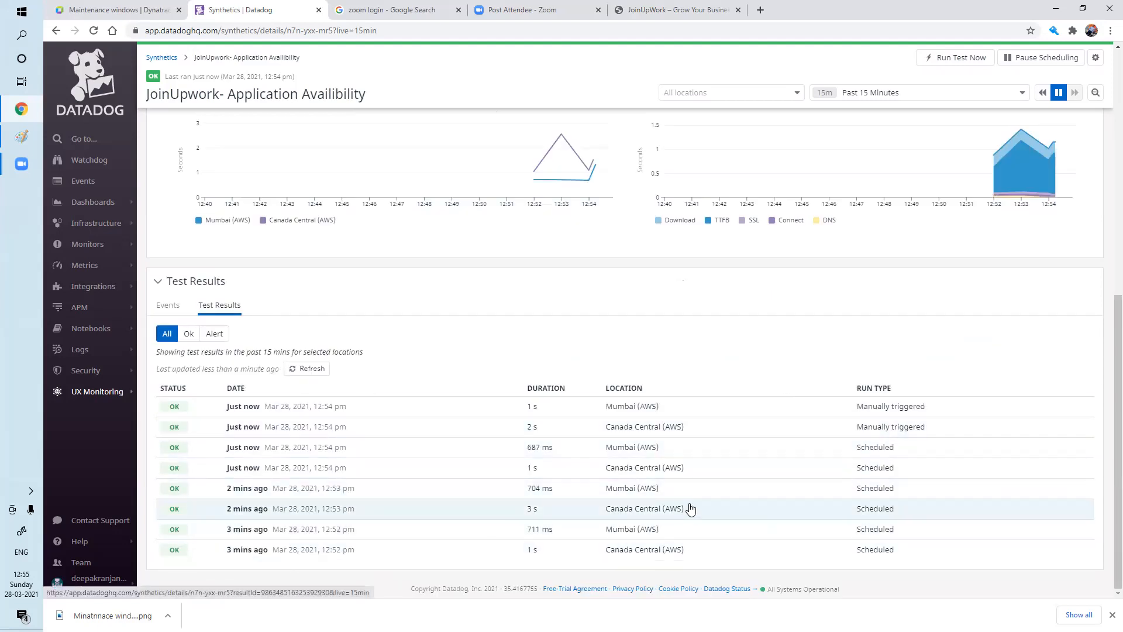
left_click(190, 338)
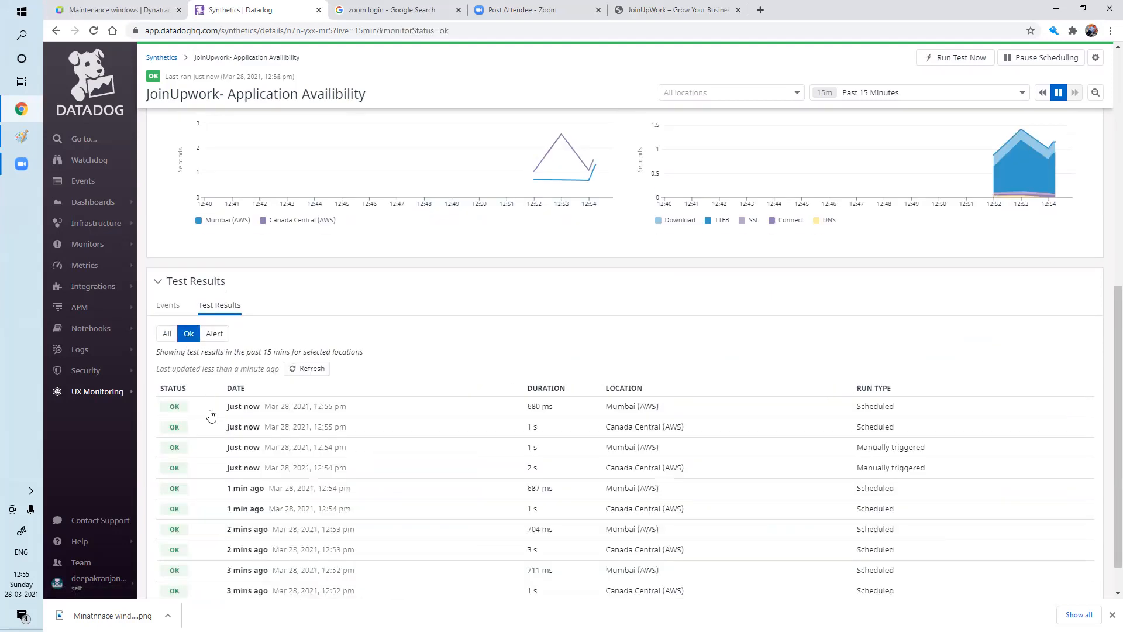
left_click(215, 334)
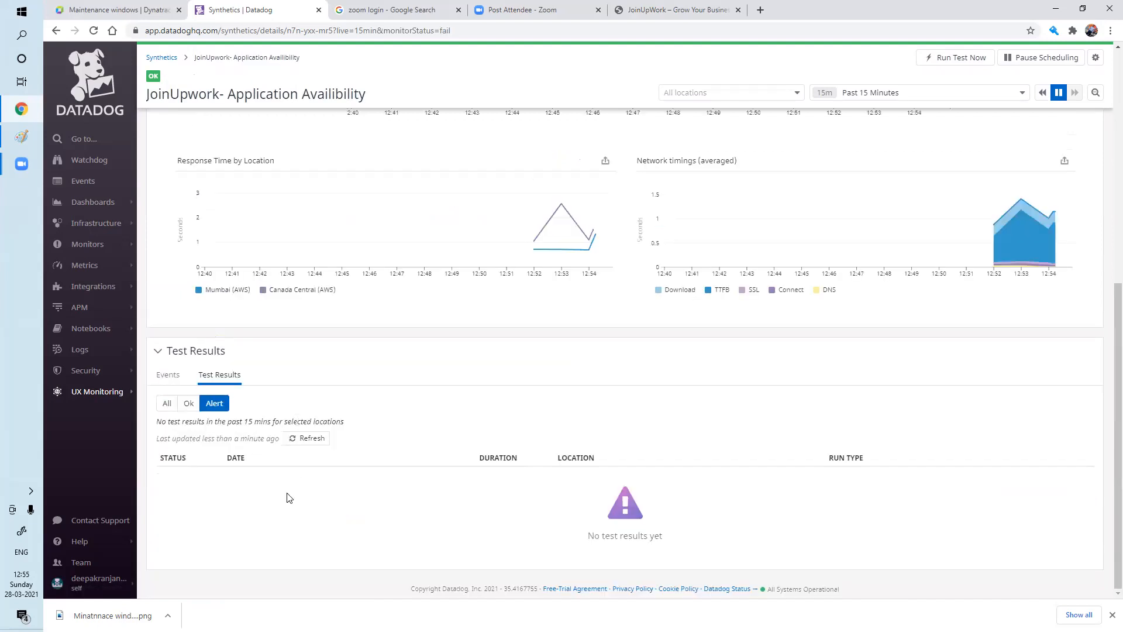
left_click(188, 403)
left_click(166, 404)
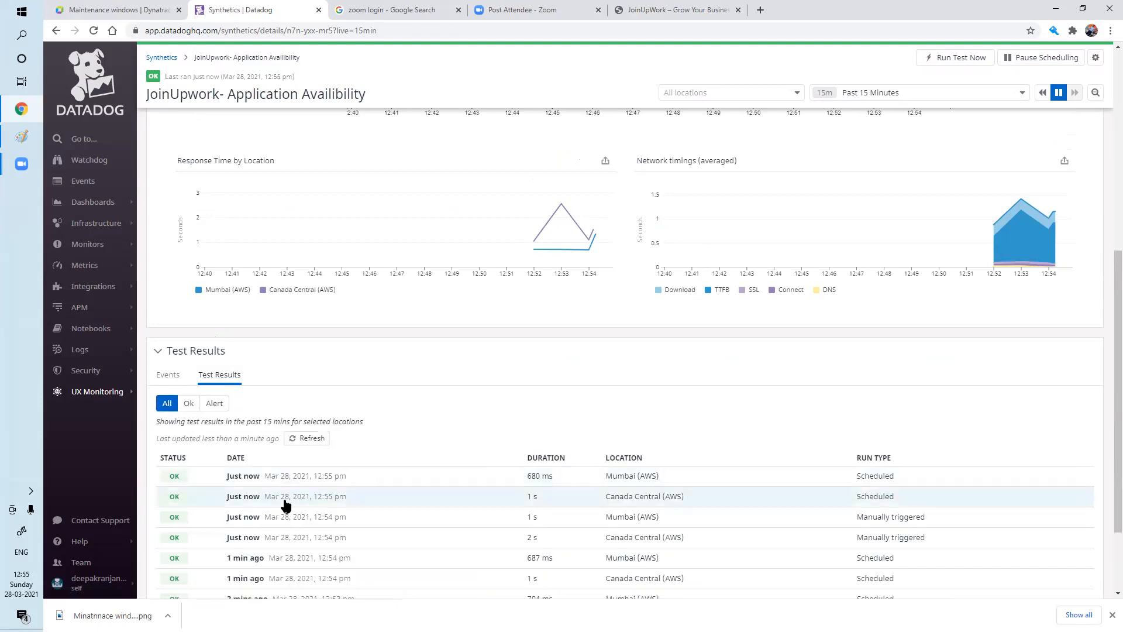
scroll(310, 544, "down", 2)
scroll(419, 503, "up", 6)
scroll(419, 503, "up", 3)
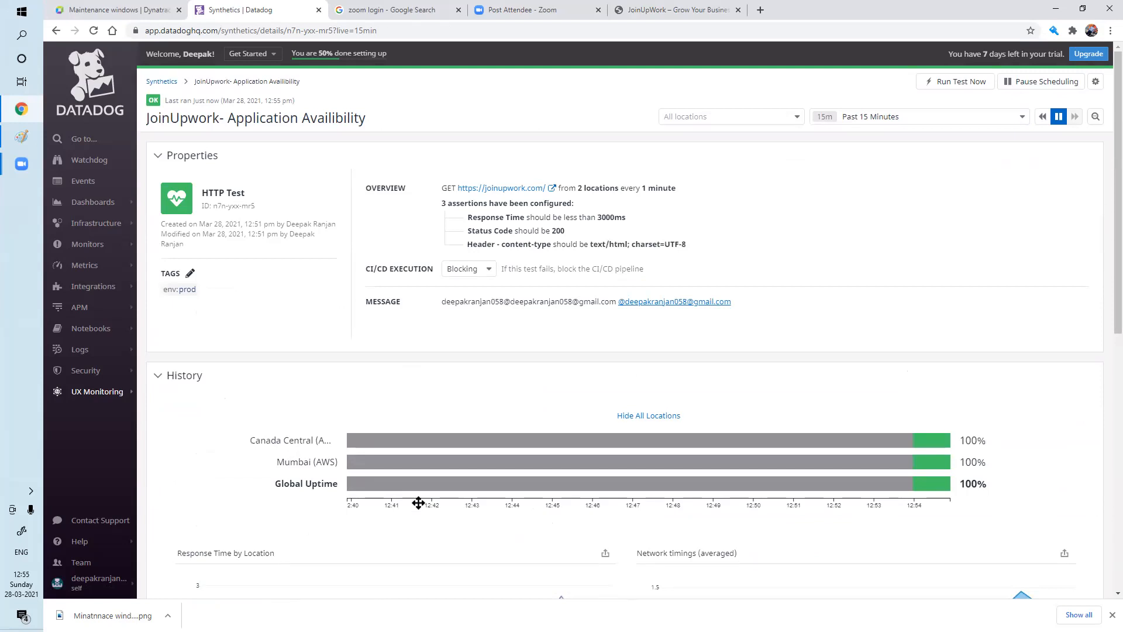
mouse_move(89, 393)
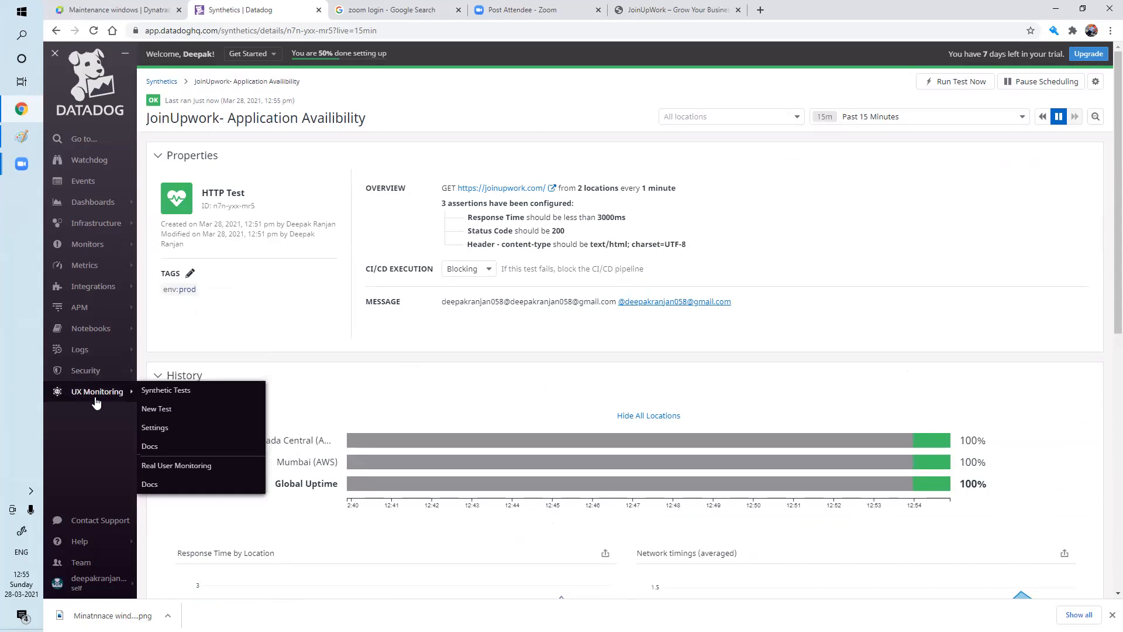
Open the Synthetic Tests list, closing the new-test modal, to see JoinUpwork OK at 100% uptime.
left_click(185, 396)
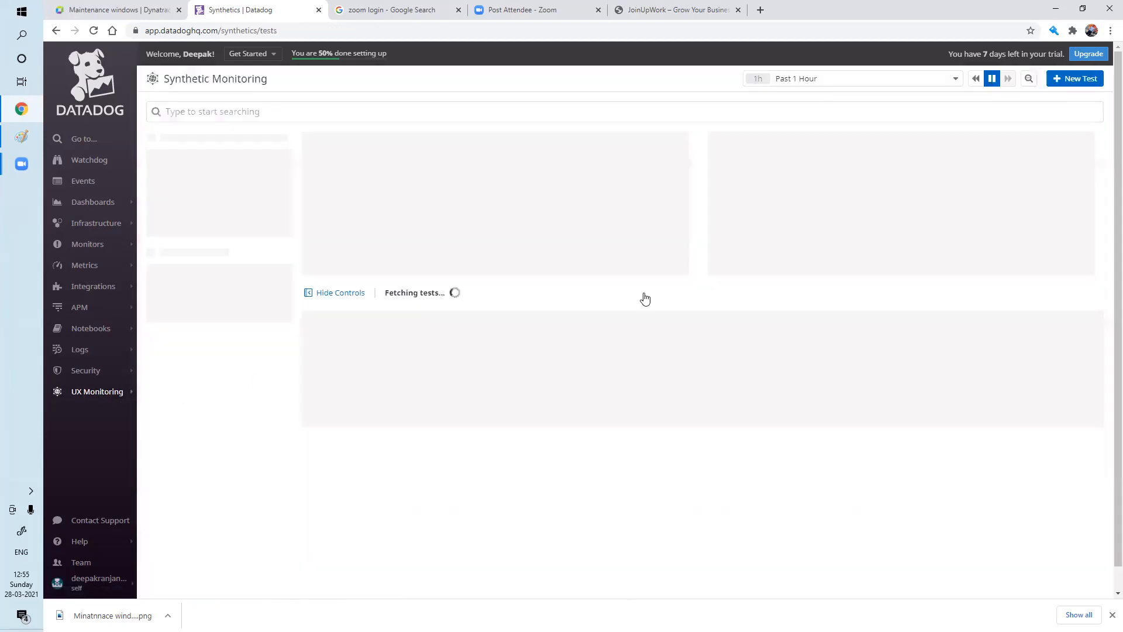
left_click(1084, 78)
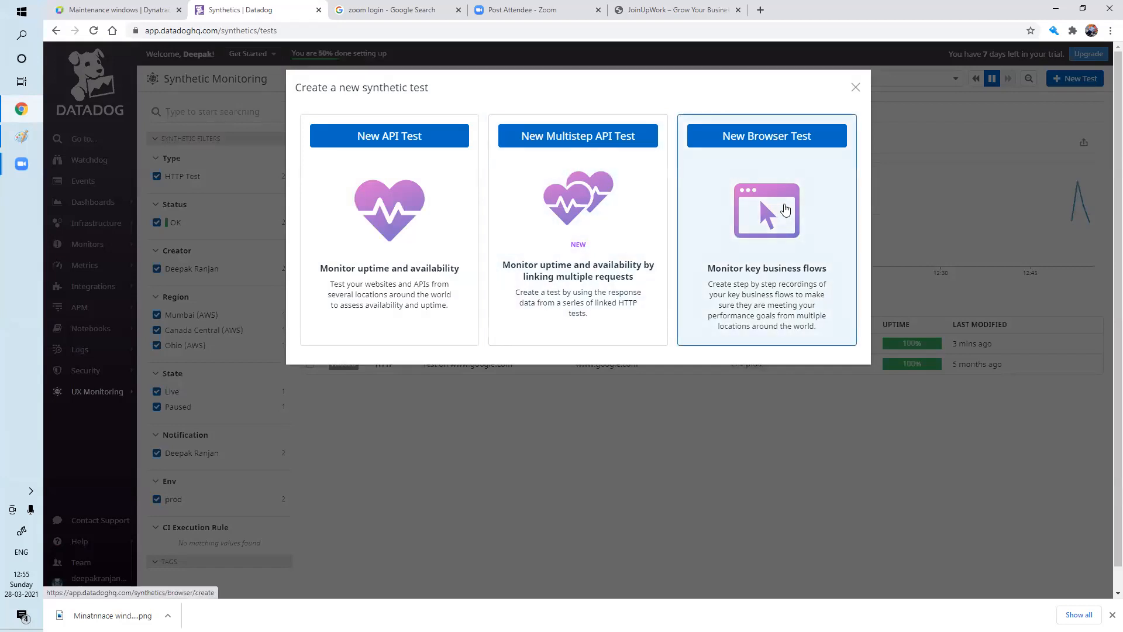
left_click(856, 89)
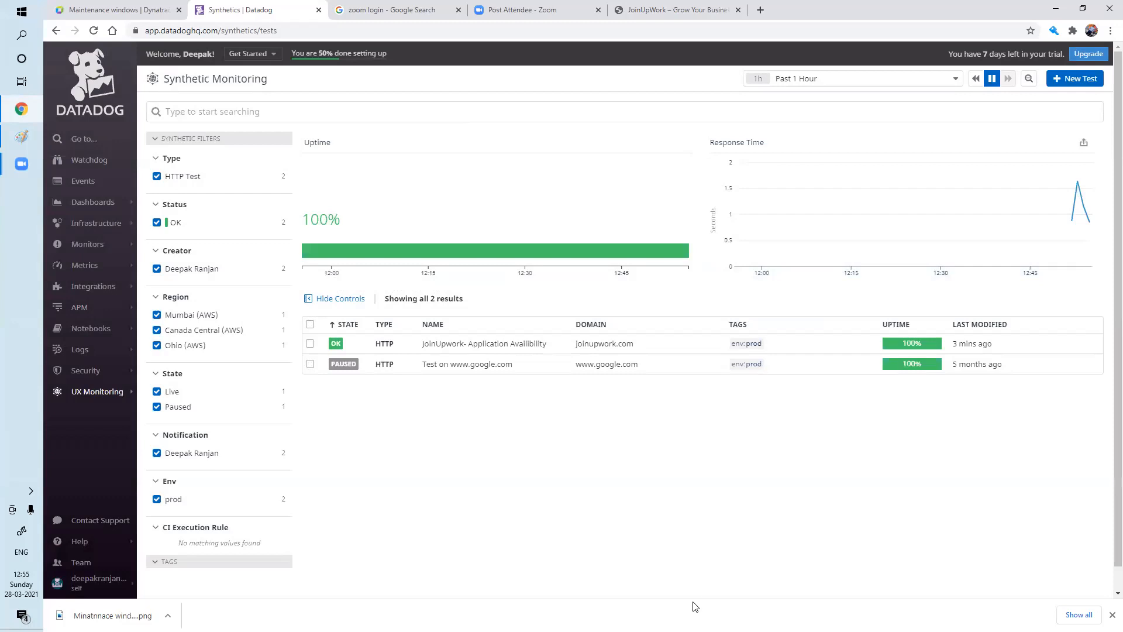